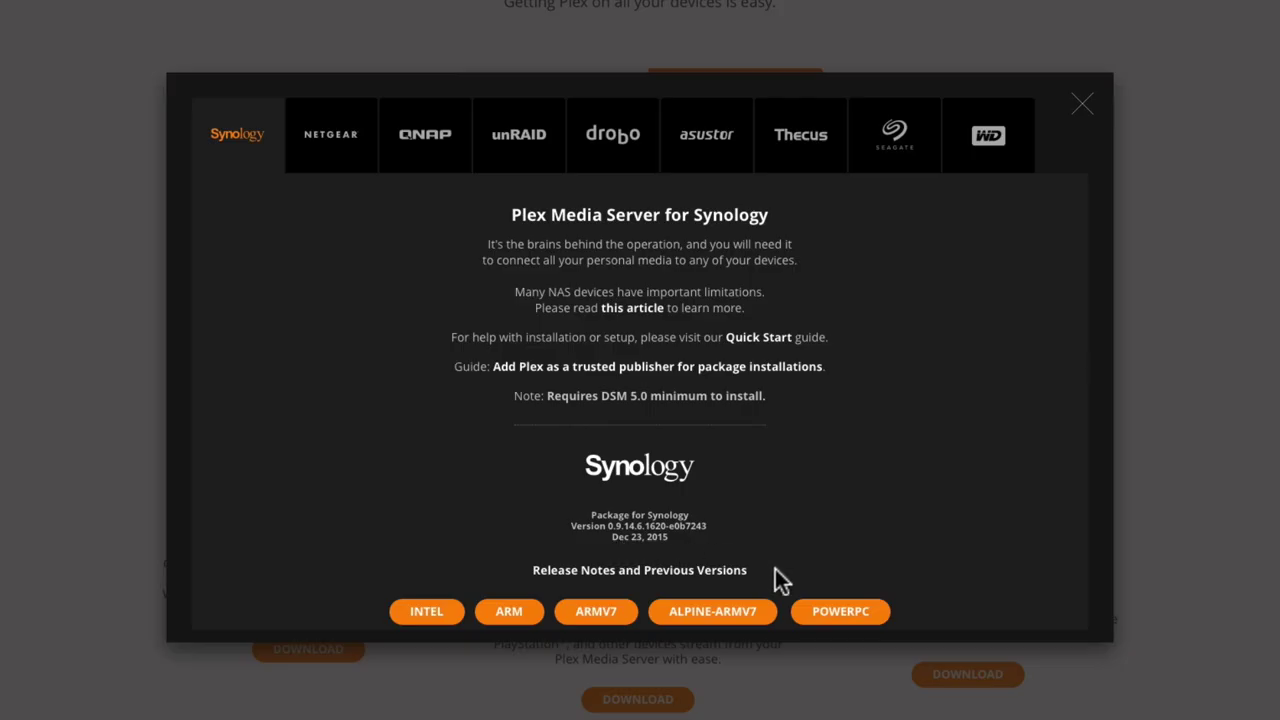
- Switch to the Plex Pass downloads and download the ARMV7 package of Plex Media Server for Synology NAS
{"action": "left_click", "coordinate": [1096, 112]}
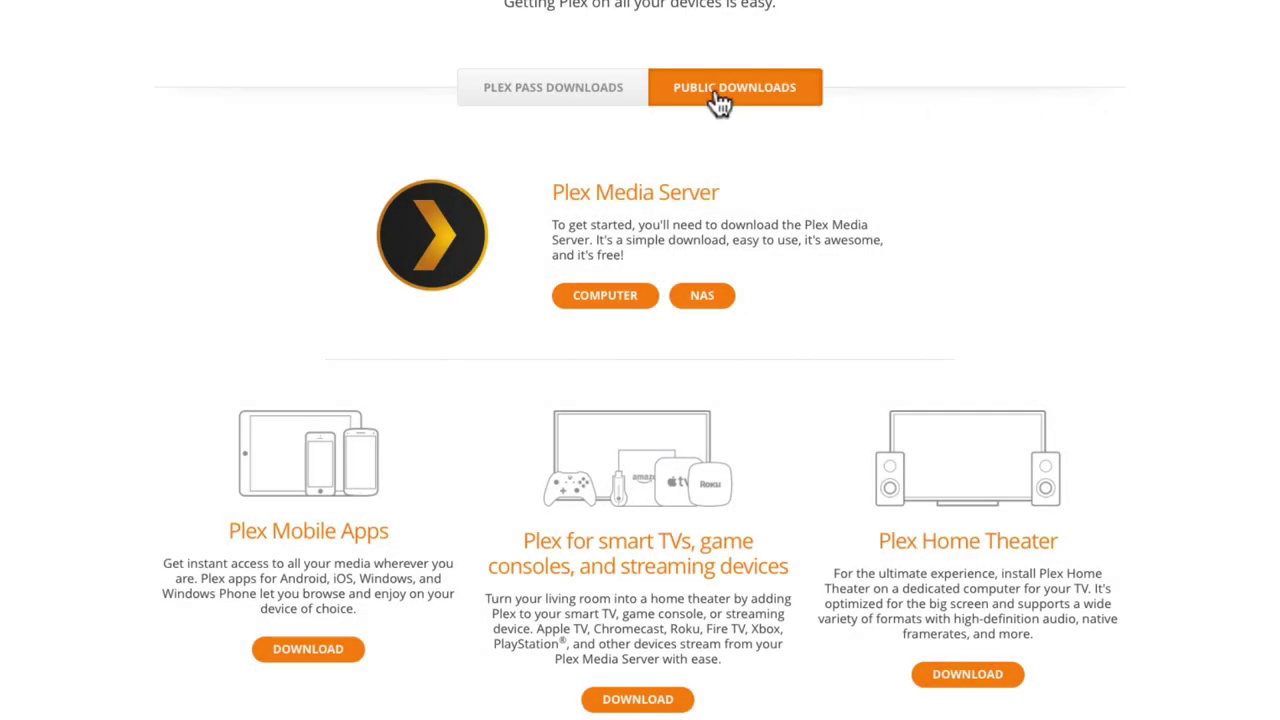
{"action": "left_click", "coordinate": [587, 88]}
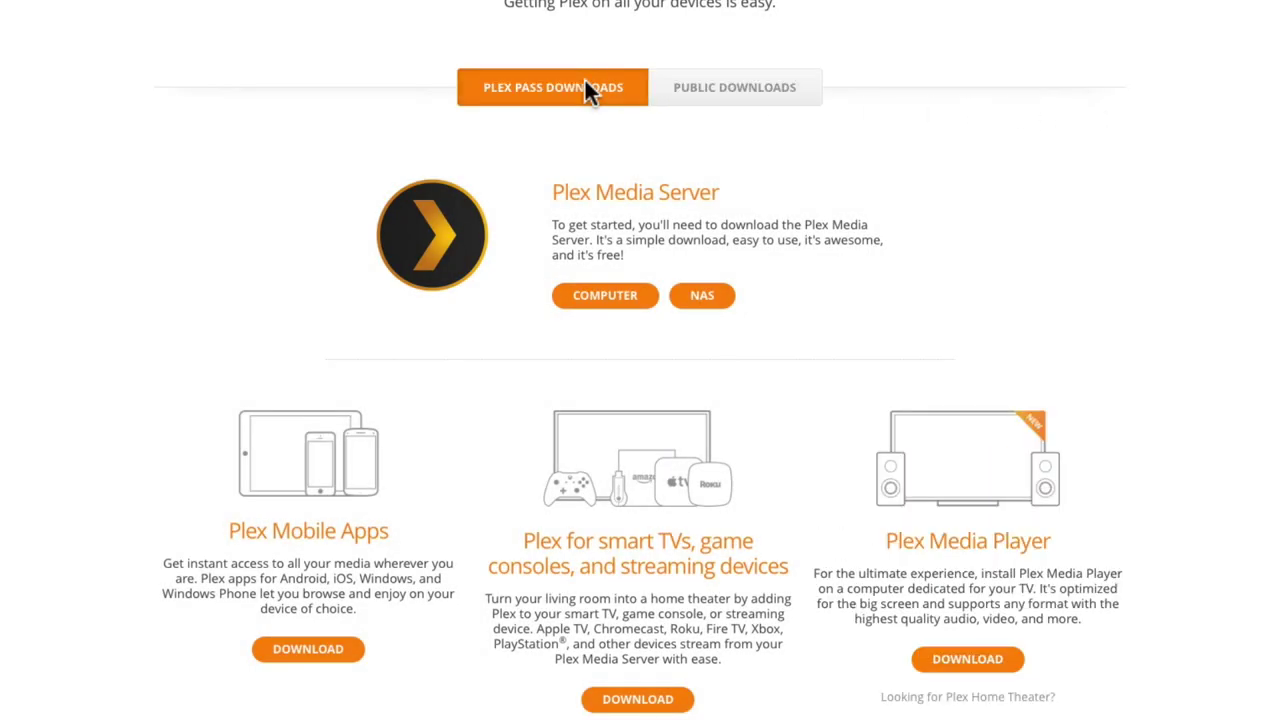
{"action": "left_click", "coordinate": [708, 297]}
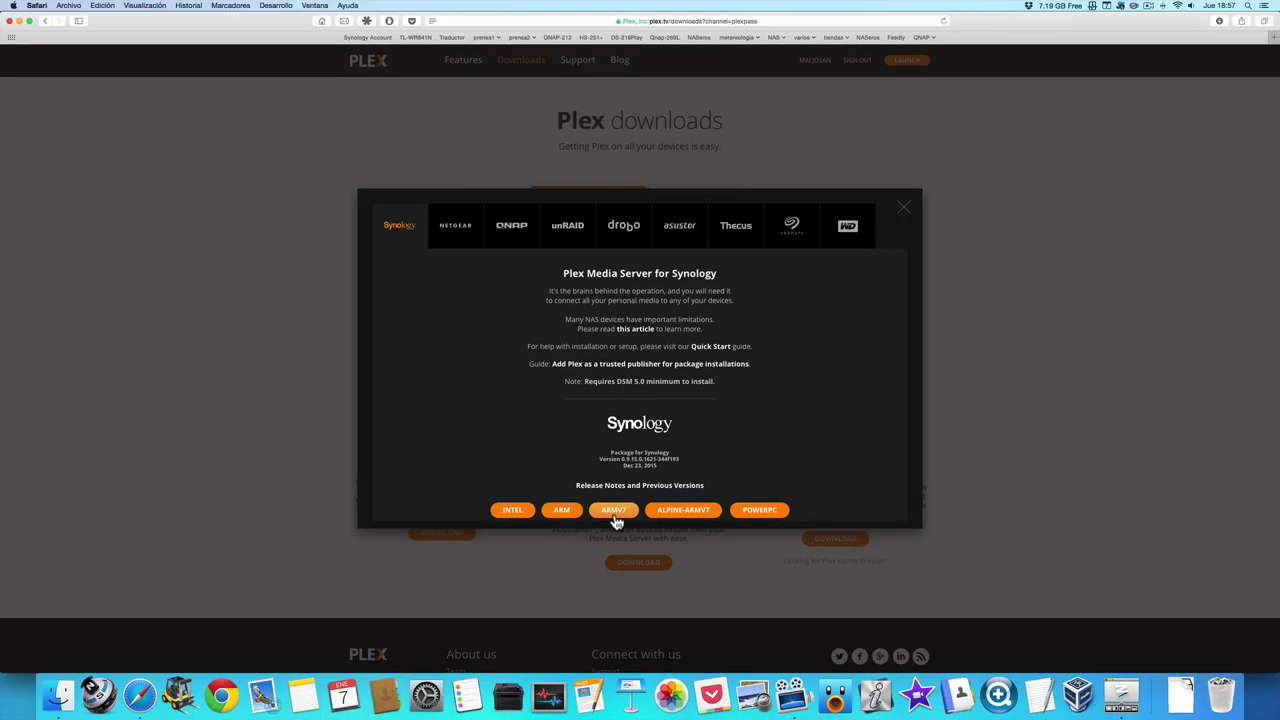
{"action": "left_click", "coordinate": [614, 510]}
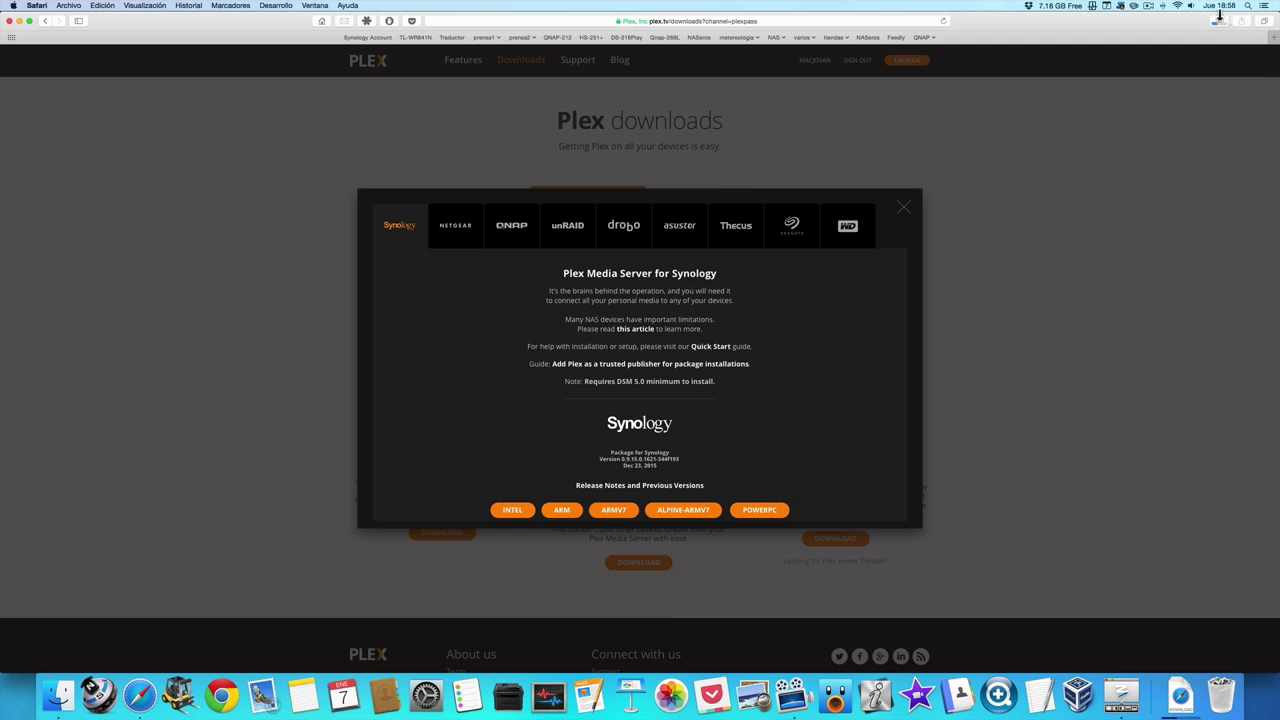
- Clear the package download from the browser's download list
{"action": "left_click", "coordinate": [1219, 19]}
{"action": "left_click", "coordinate": [1252, 66]}
{"action": "left_click", "coordinate": [1255, 46]}
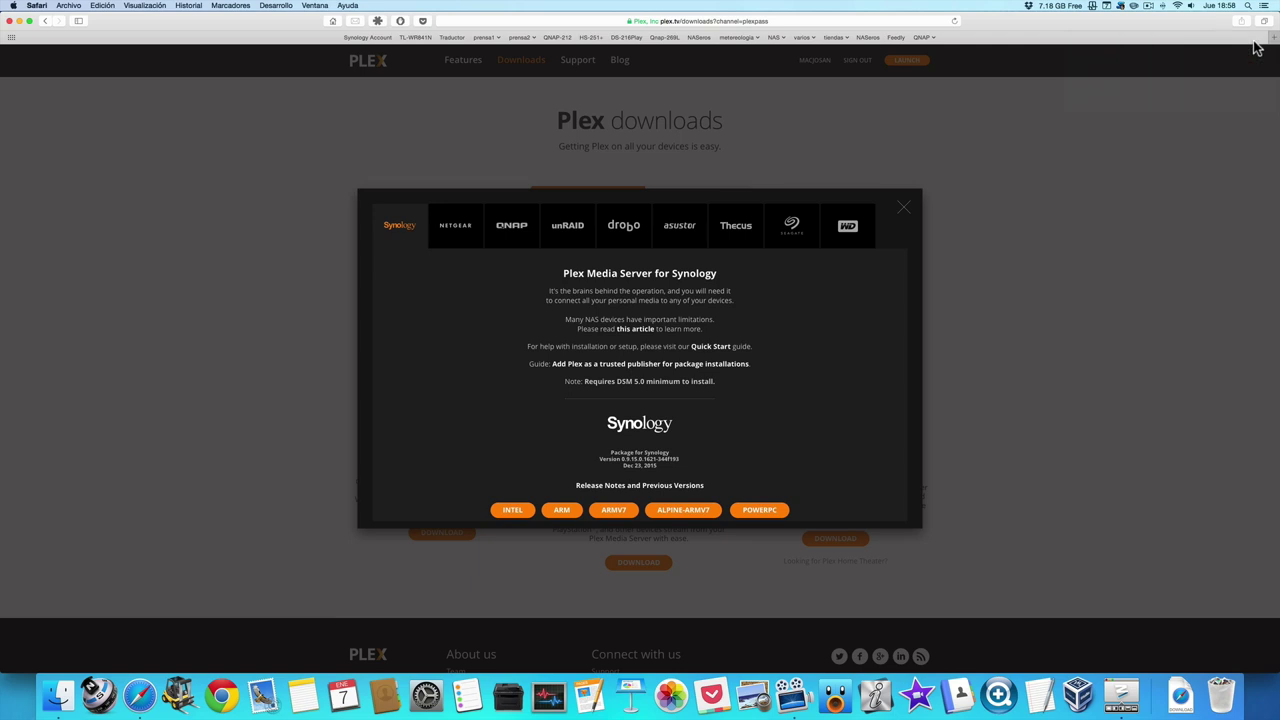
- Open the Package Center on the DS-216Play and set its trust level to Cualquier editor
{"action": "left_click", "coordinate": [634, 40]}
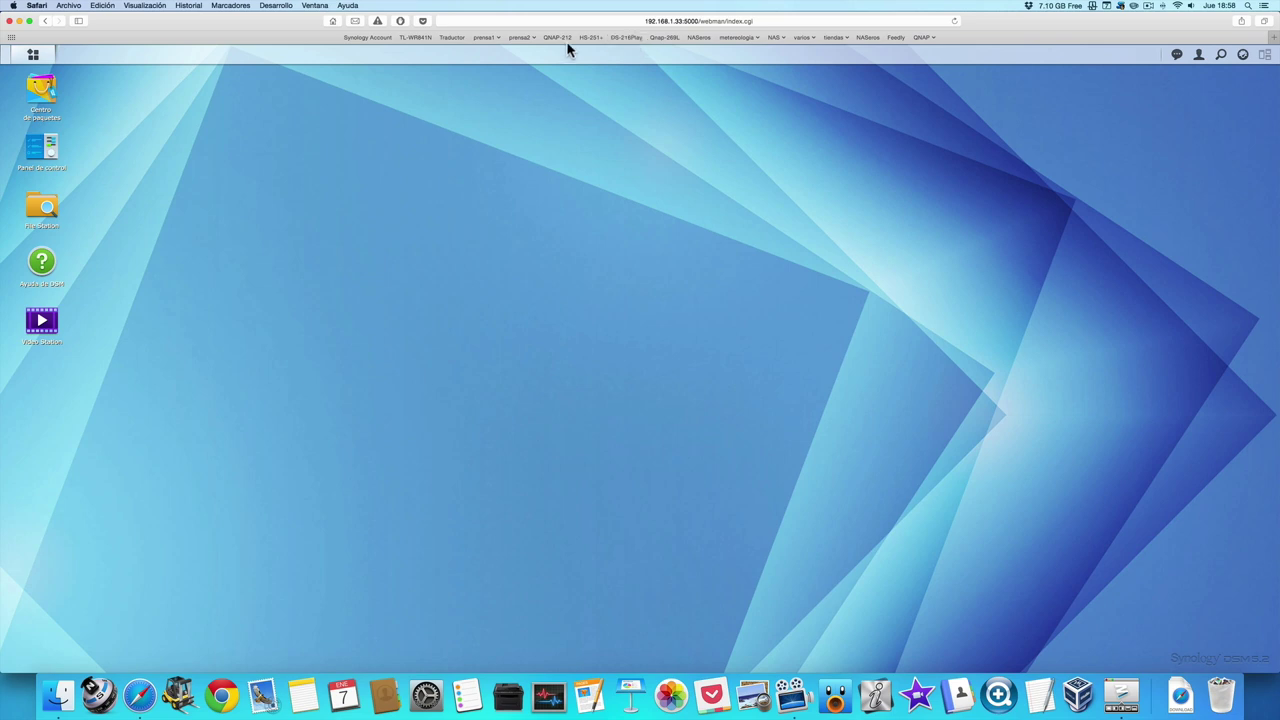
{"action": "left_click", "coordinate": [49, 95]}
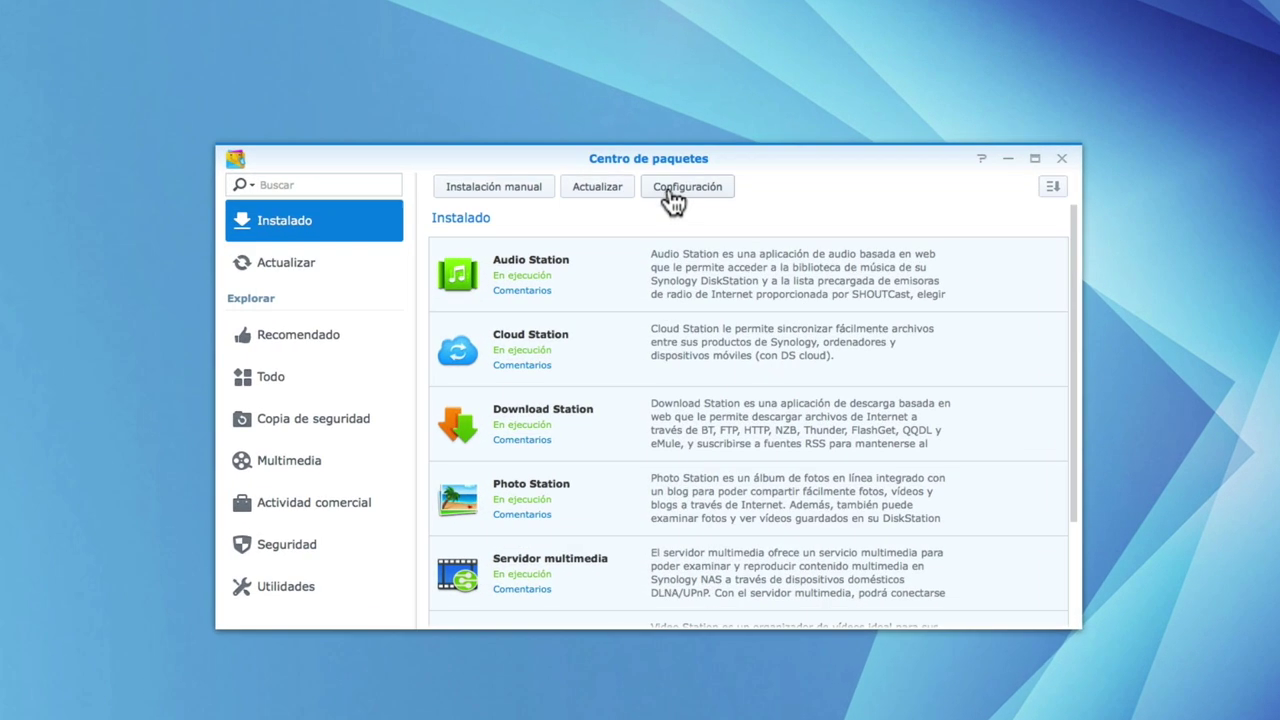
{"action": "left_click", "coordinate": [673, 197]}
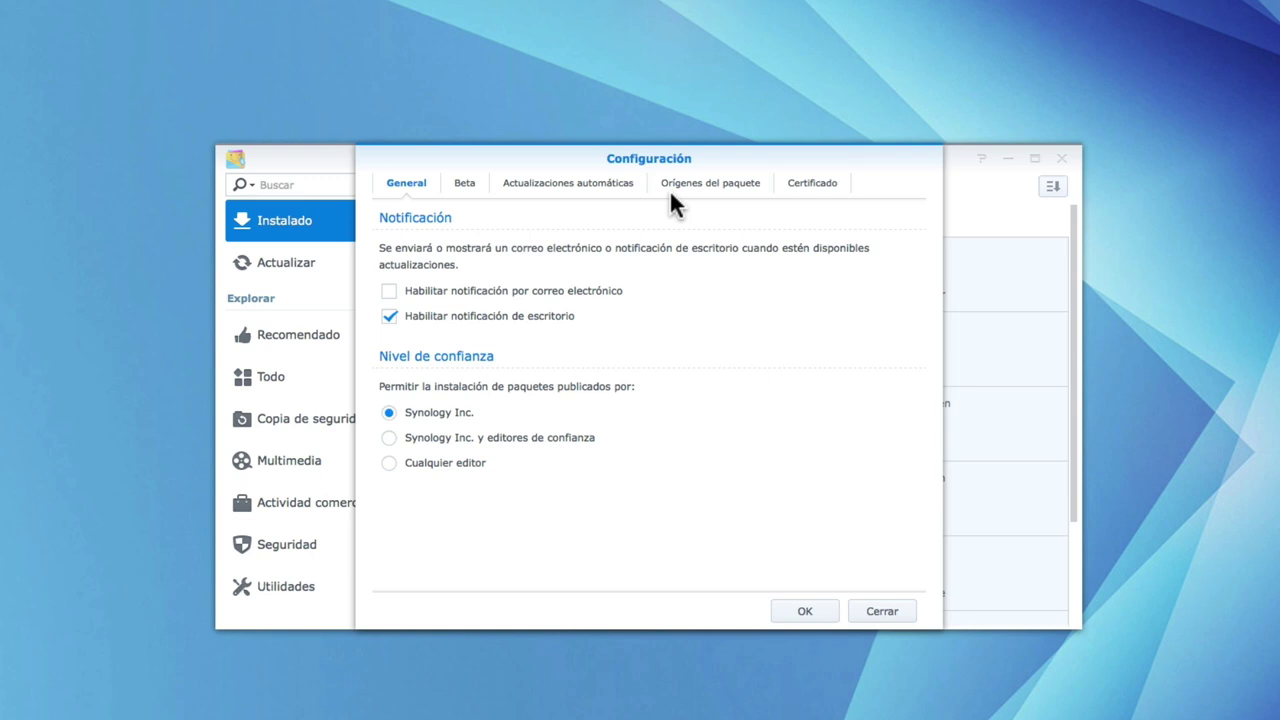
{"action": "left_click", "coordinate": [461, 466]}
{"action": "left_click", "coordinate": [779, 612]}
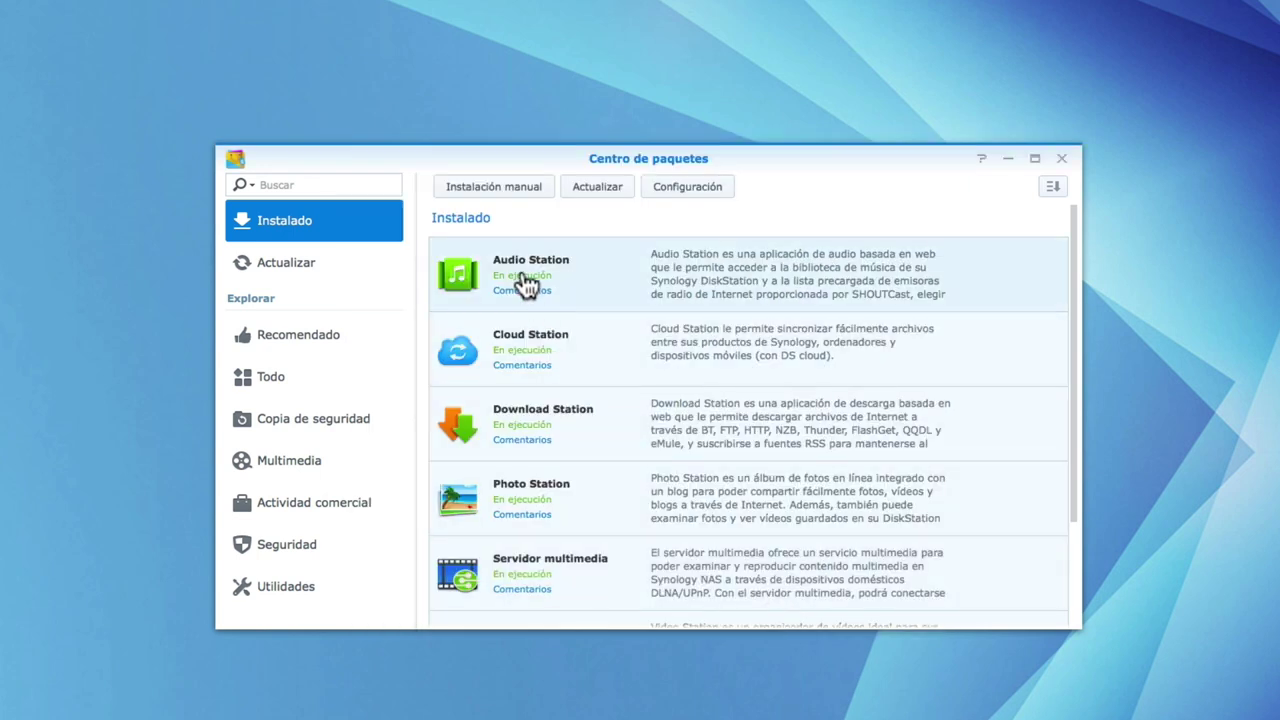
- Manually install PlexMediaServer-0.9.15.0.1621-344f193-arm7.spk from the Escritorio folder as a package on the NAS
{"action": "left_click", "coordinate": [496, 190]}
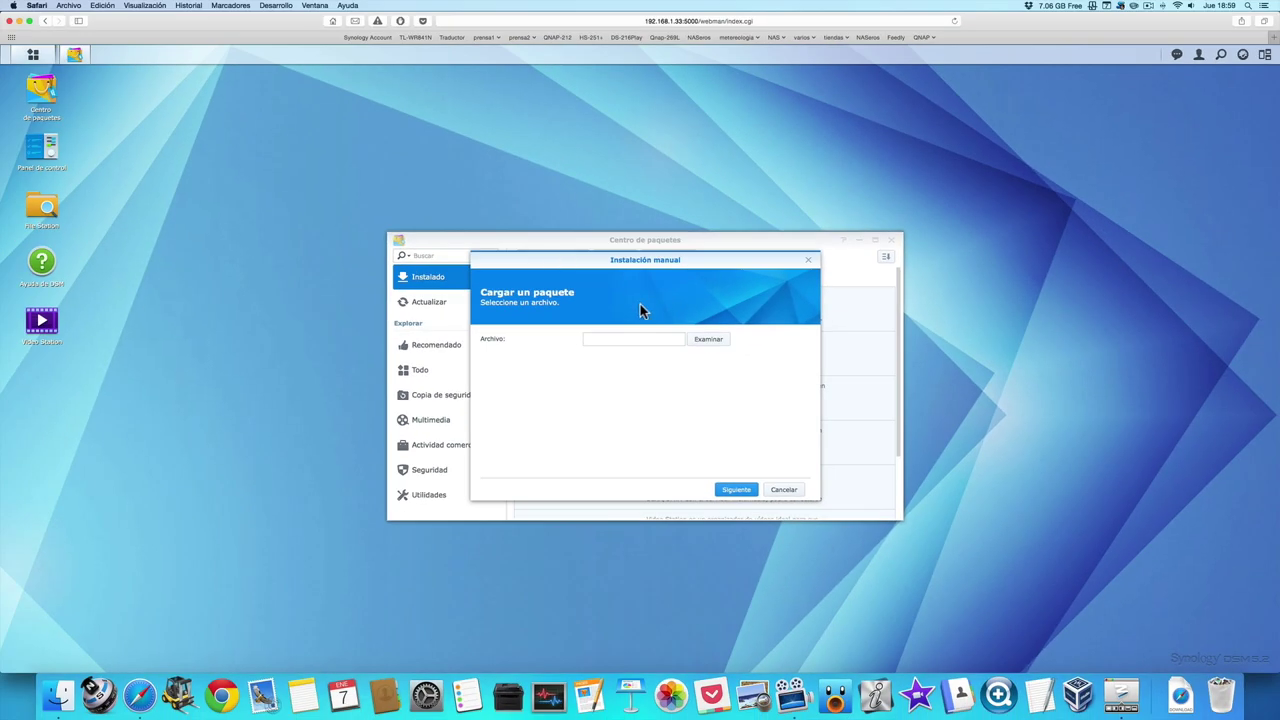
{"action": "left_click", "coordinate": [695, 342]}
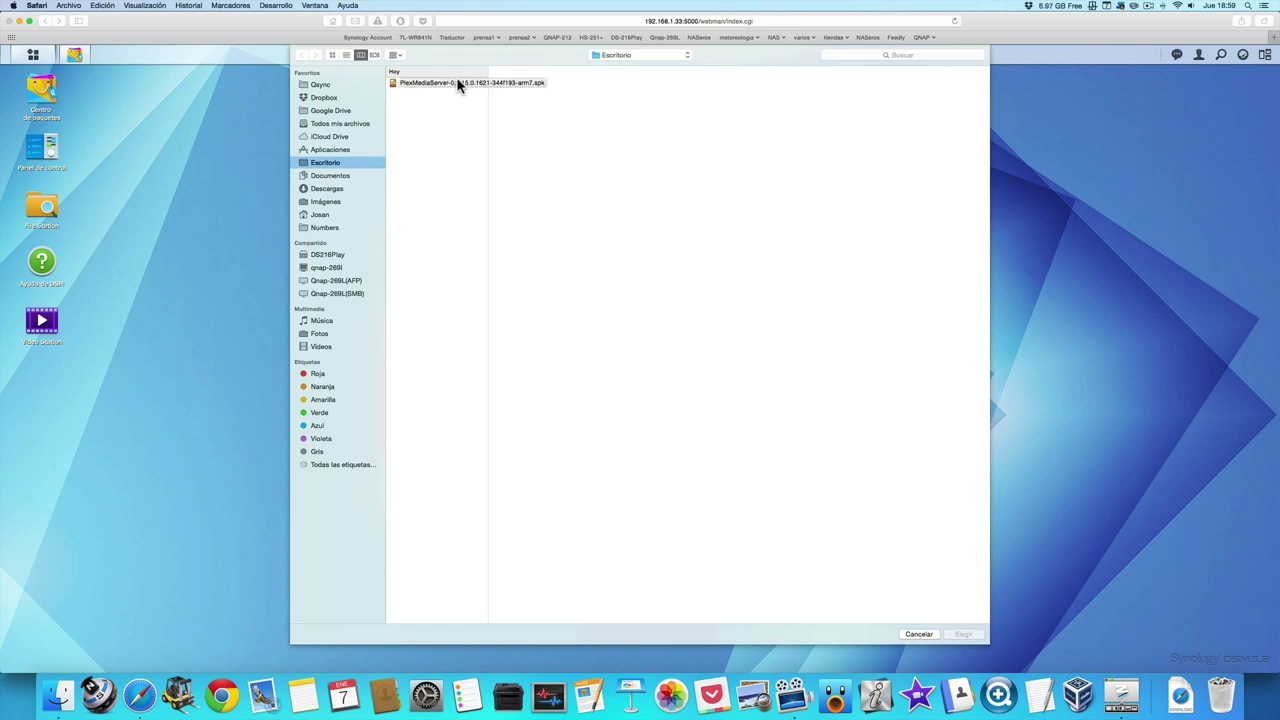
{"action": "left_click", "coordinate": [458, 84]}
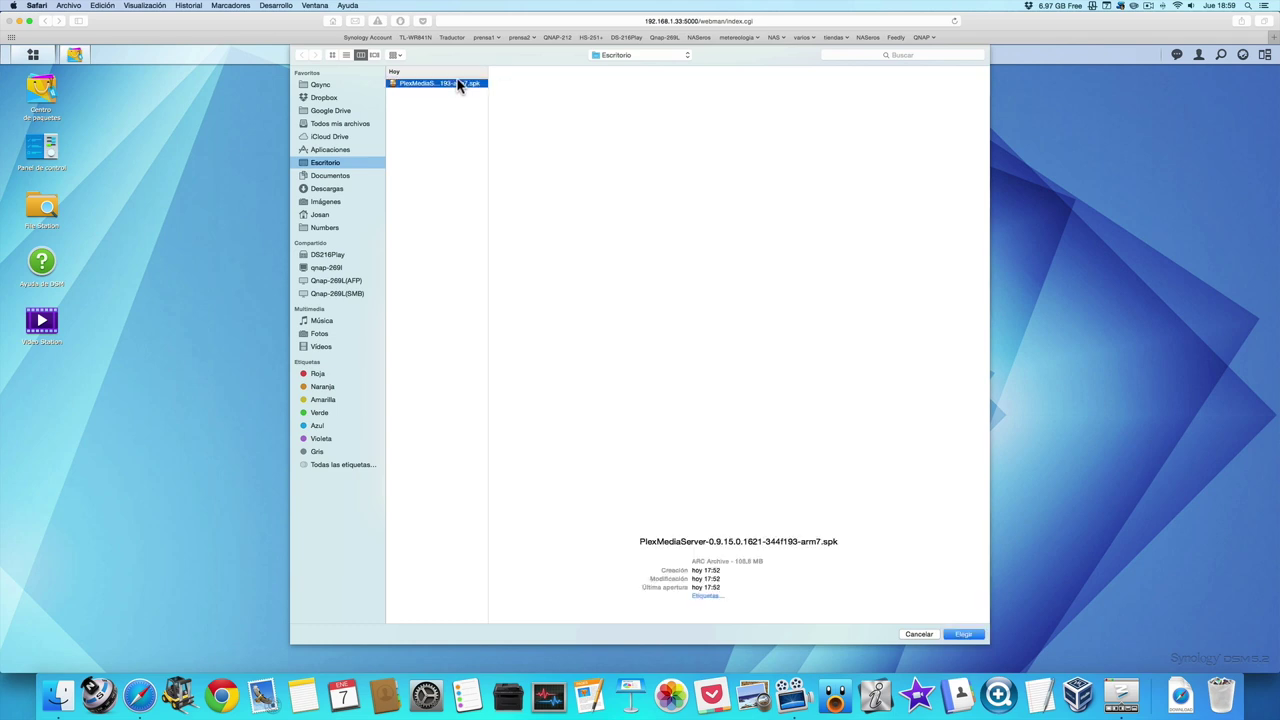
{"action": "left_click_drag", "start_coordinate": [488, 114], "coordinate": [651, 105]}
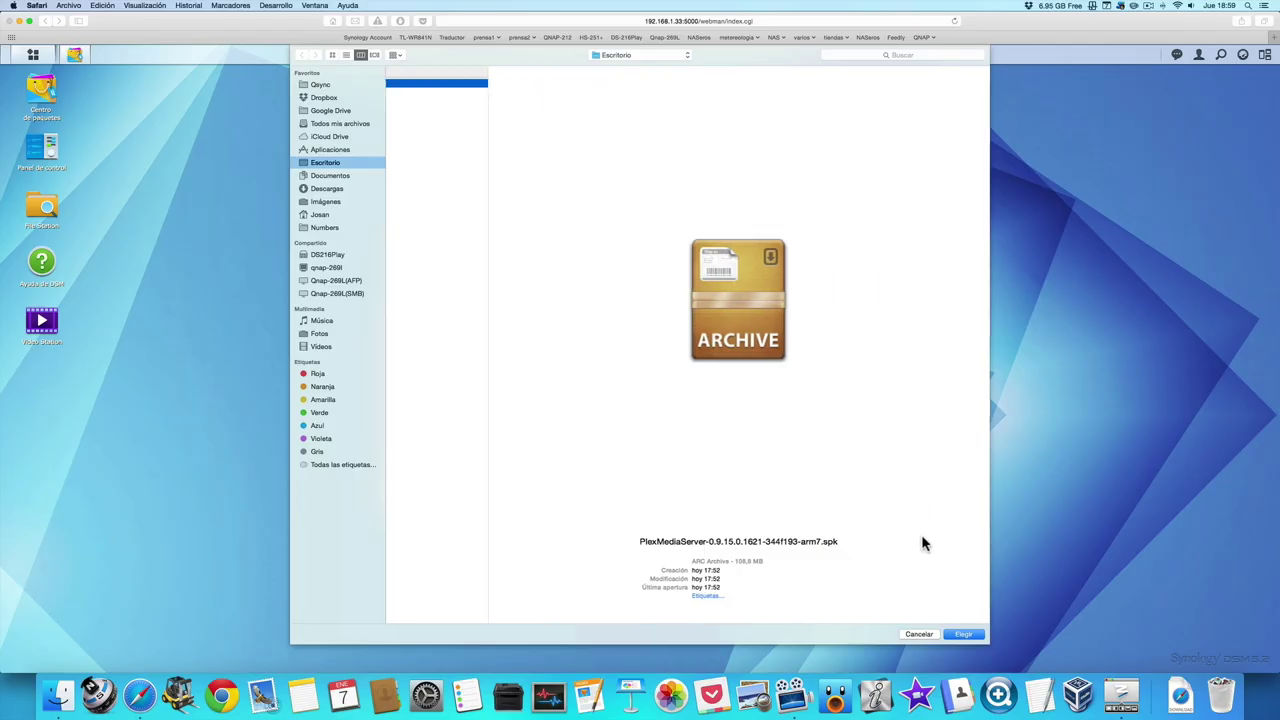
{"action": "left_click", "coordinate": [956, 635]}
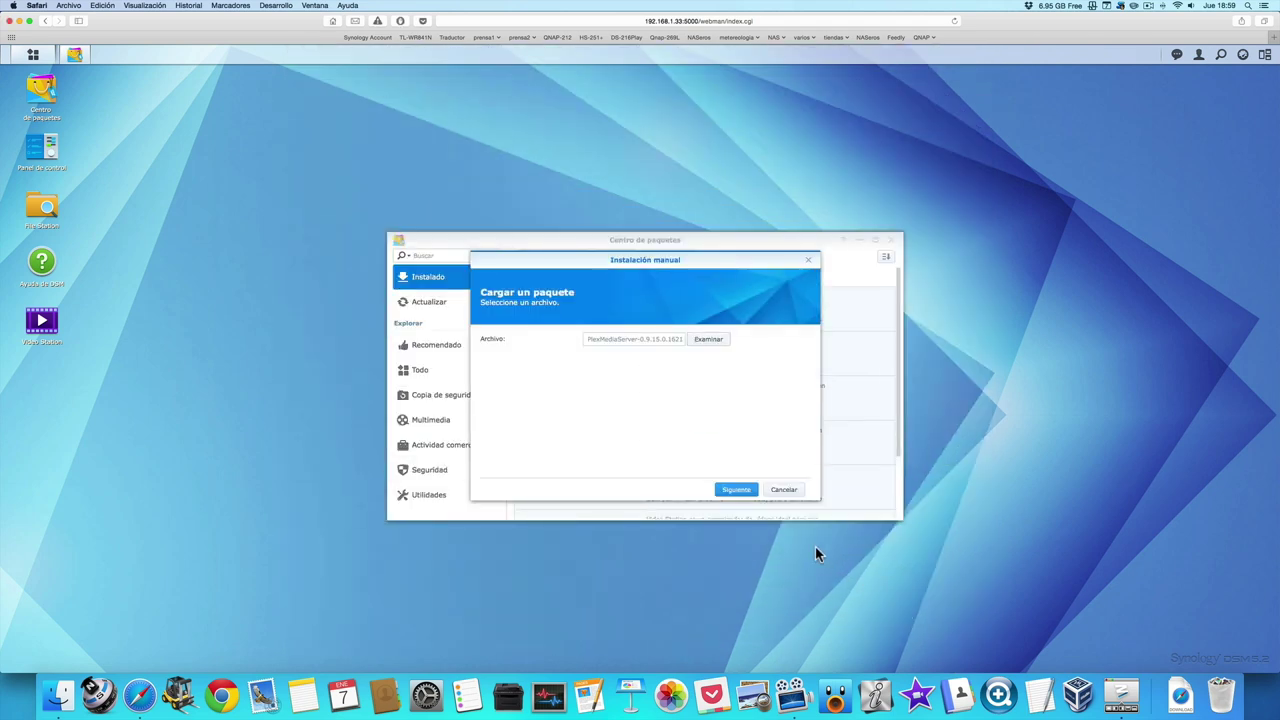
{"action": "left_click", "coordinate": [737, 492]}
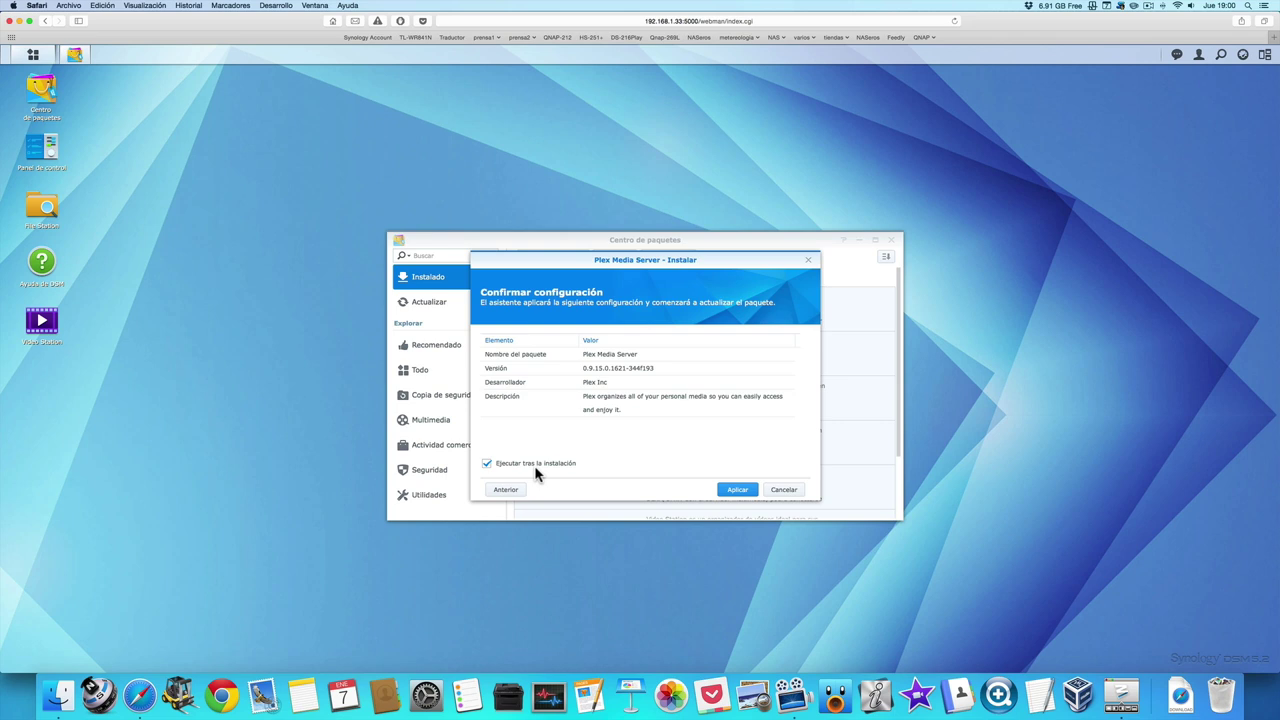
{"action": "left_click", "coordinate": [736, 490]}
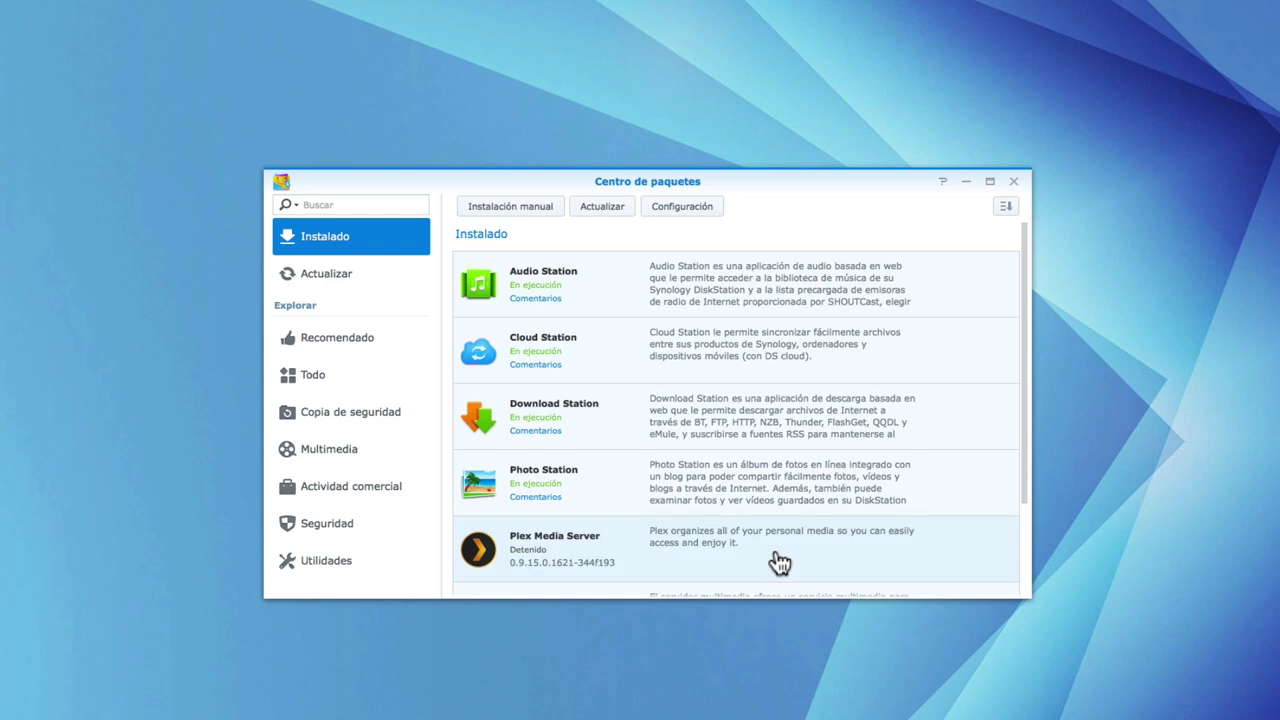
- Start the stopped Plex Media Server package from its details page in the Package Center
{"action": "left_click", "coordinate": [779, 563]}
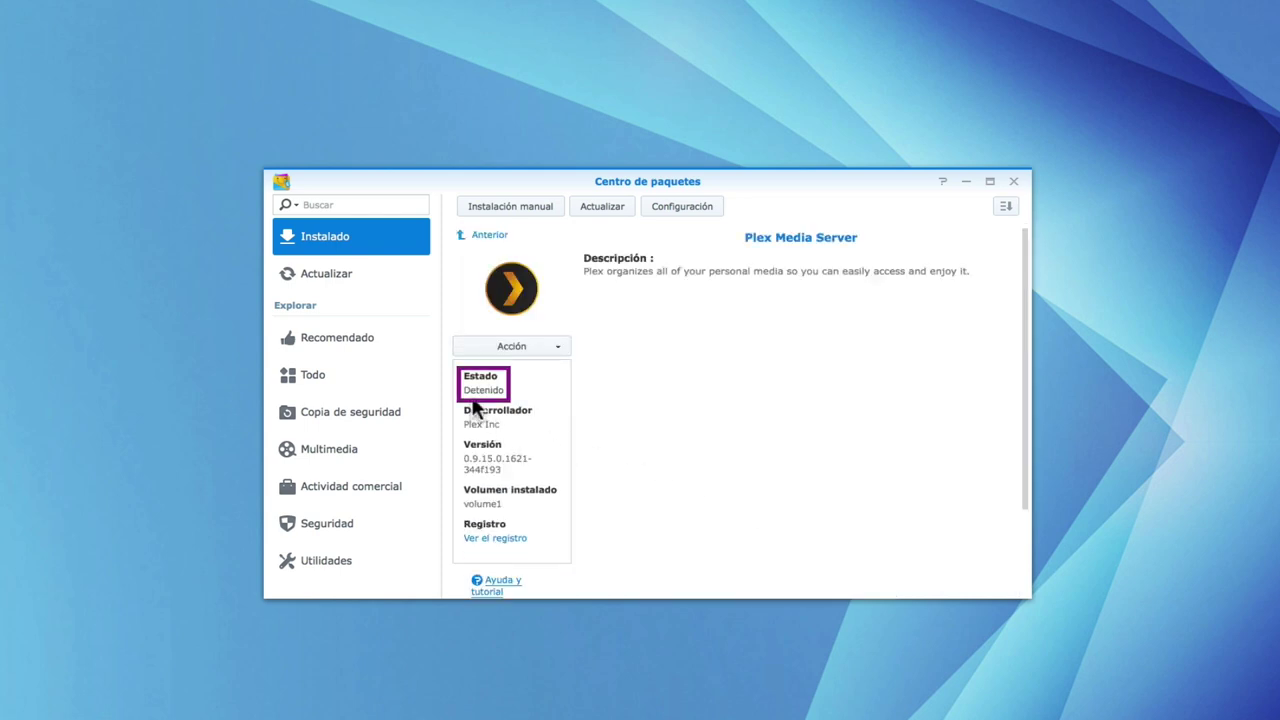
{"action": "left_click", "coordinate": [555, 352]}
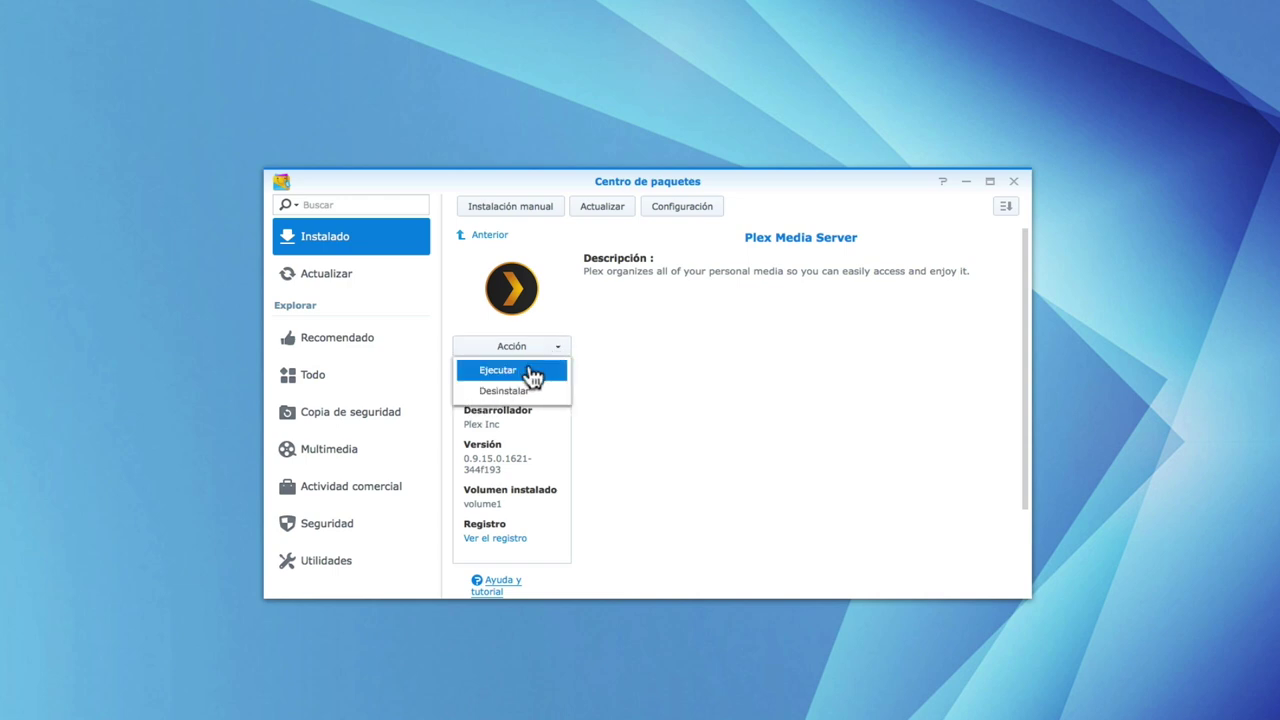
{"action": "left_click", "coordinate": [533, 375]}
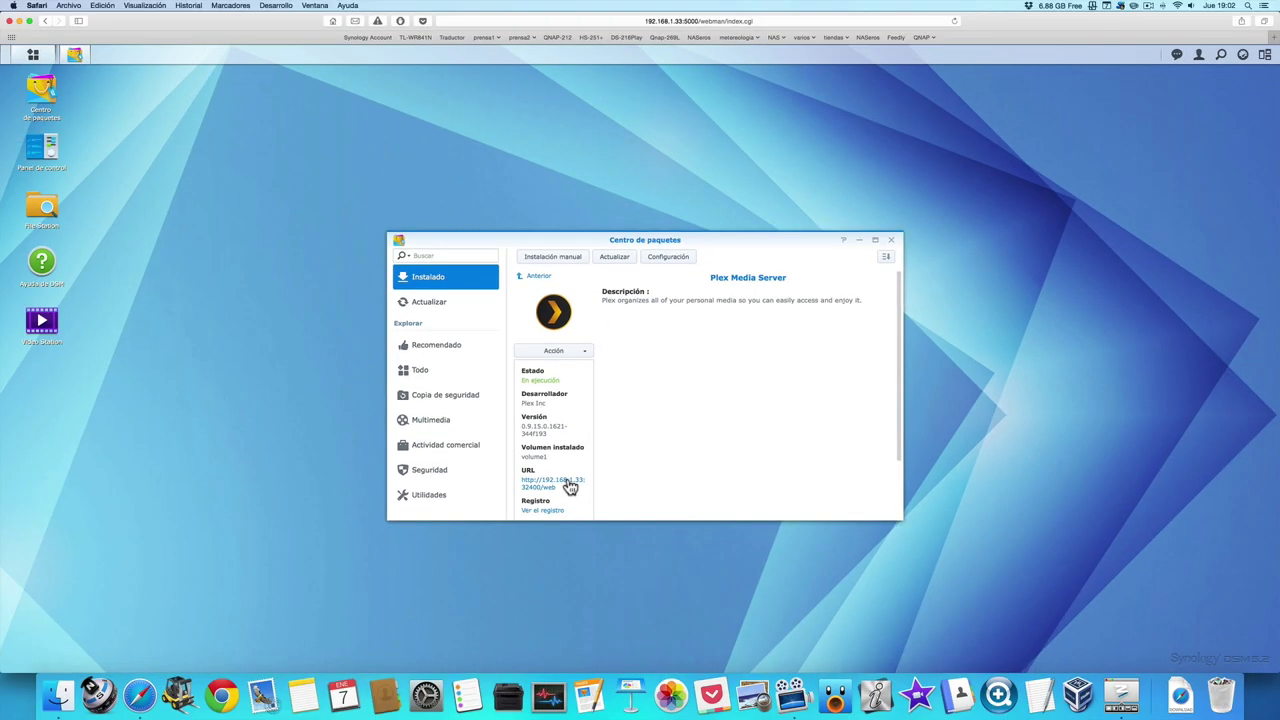
- Open the Plex web interface through the package's URL and accept the Plex terms of service
{"action": "left_click", "coordinate": [533, 540]}
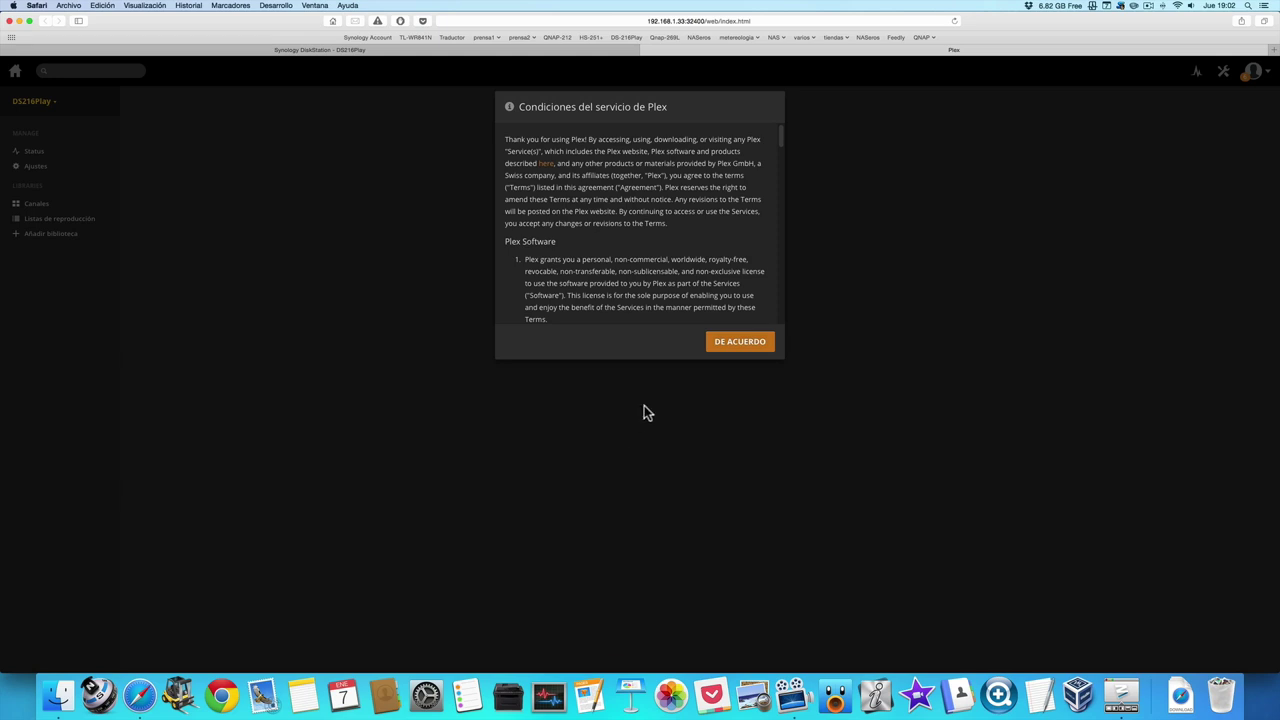
{"action": "left_click", "coordinate": [715, 347]}
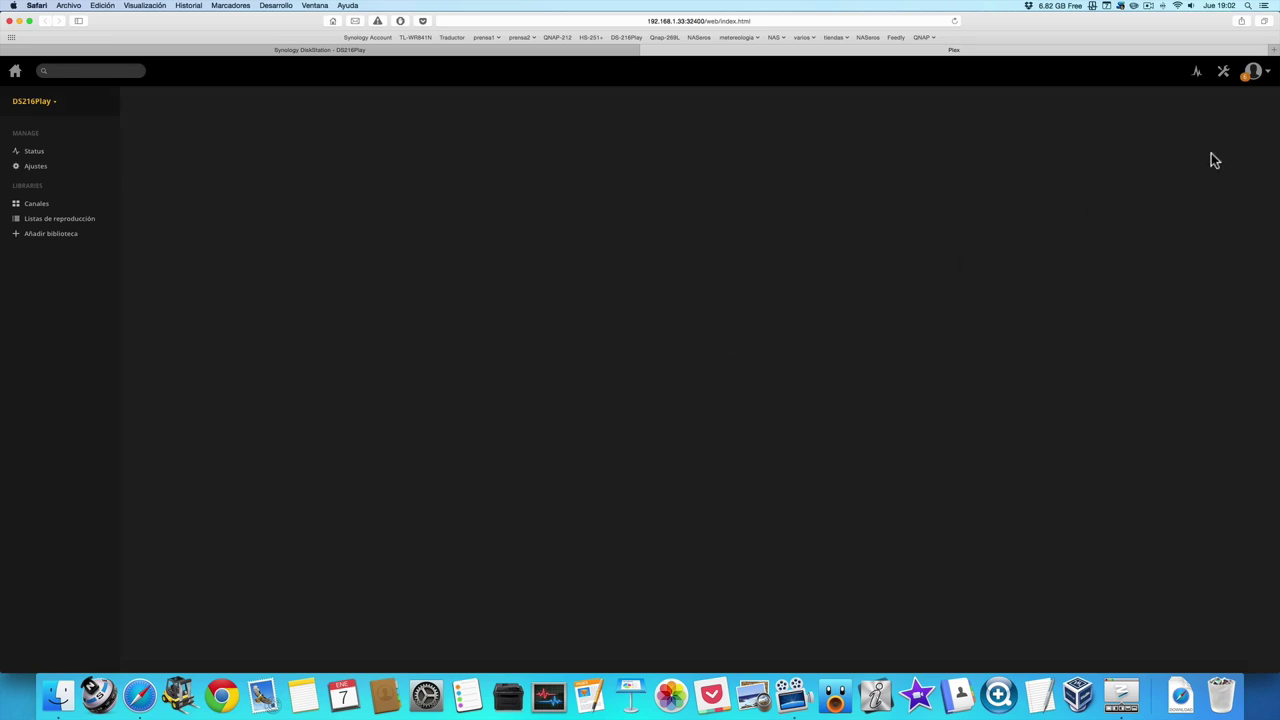
- Sign in to the Plex web interface with the account's user name and password
{"action": "left_click", "coordinate": [1260, 76]}
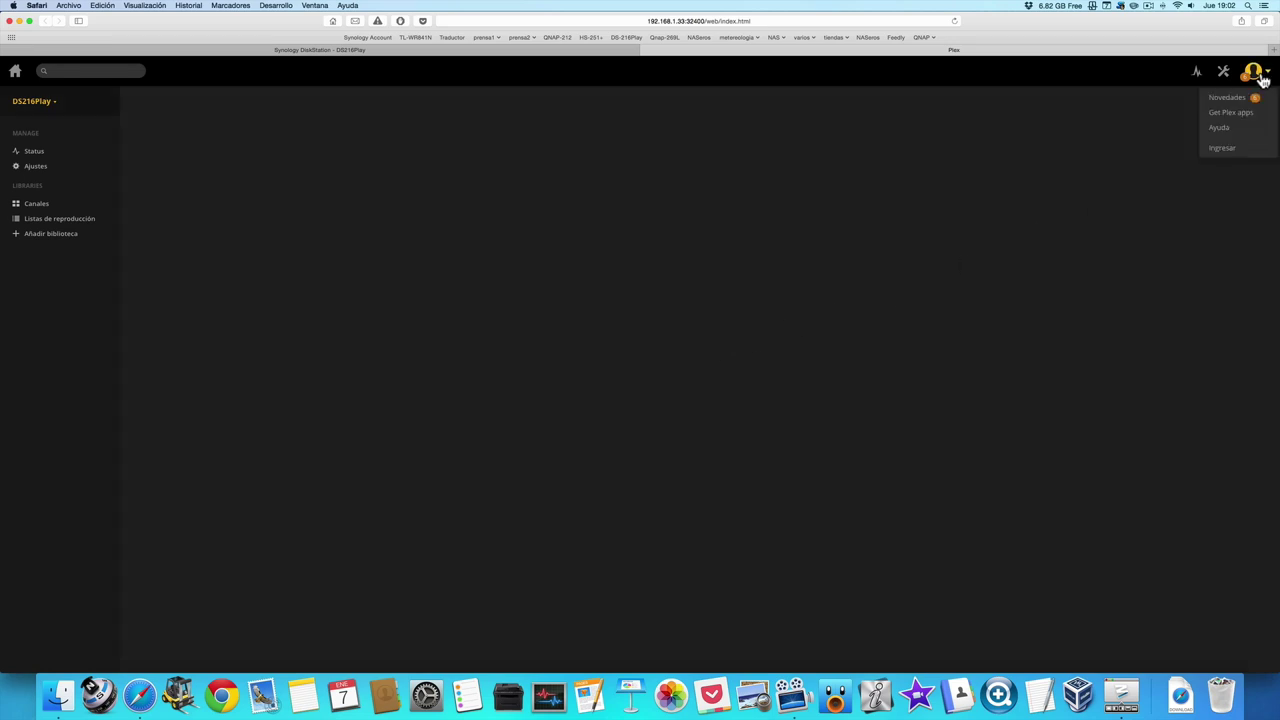
{"action": "left_click", "coordinate": [1236, 149]}
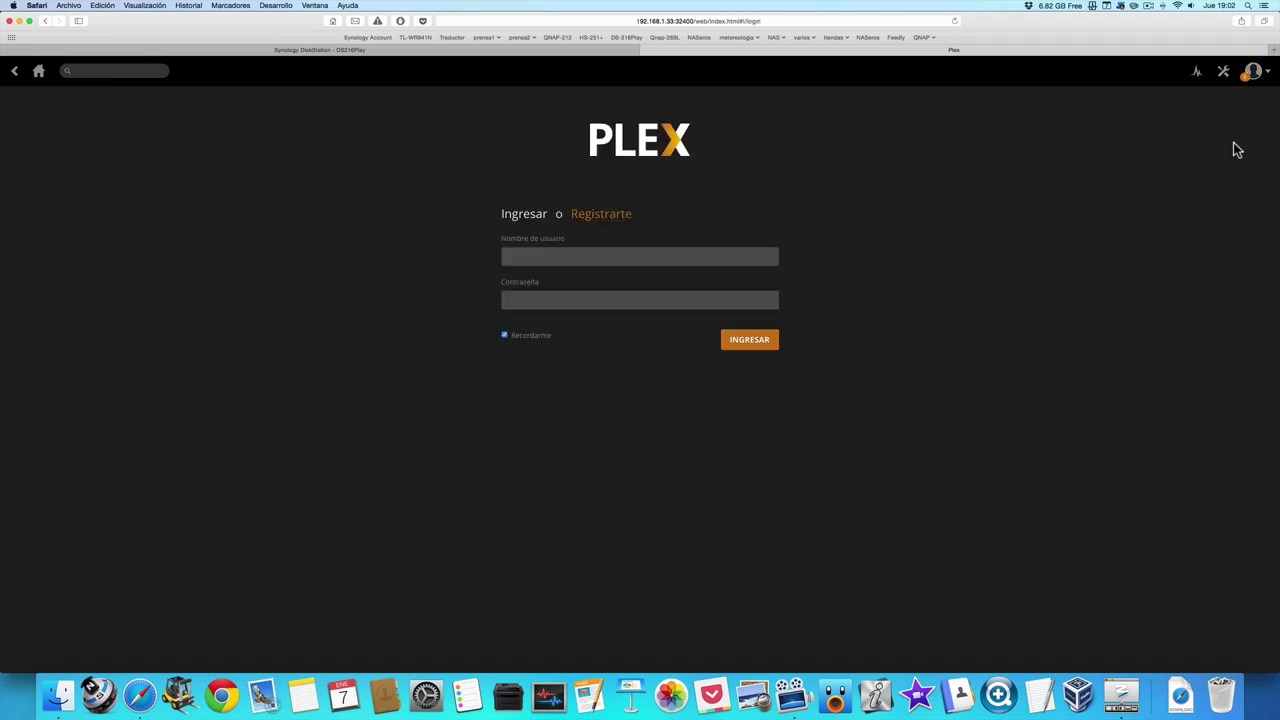
{"action": "left_click", "coordinate": [669, 255]}
{"action": "type", "text": "macjosan"}
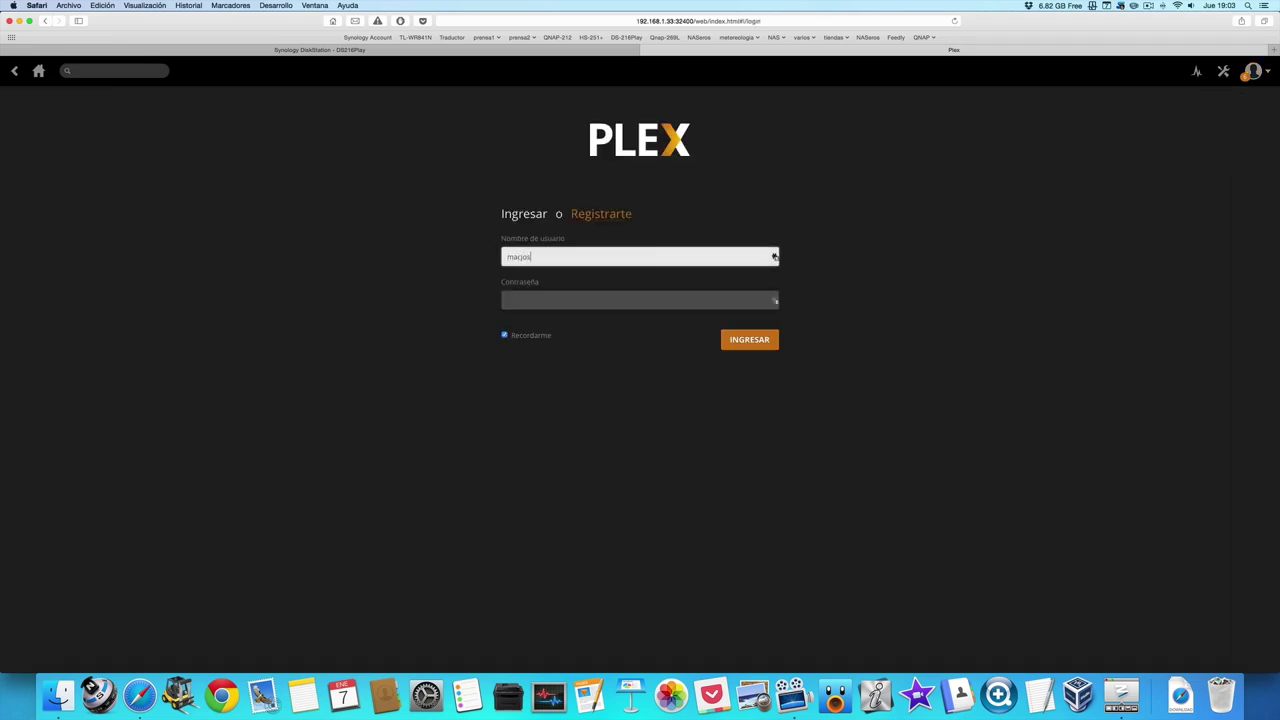
{"action": "left_click", "coordinate": [663, 294]}
{"action": "type", "text": "********"}
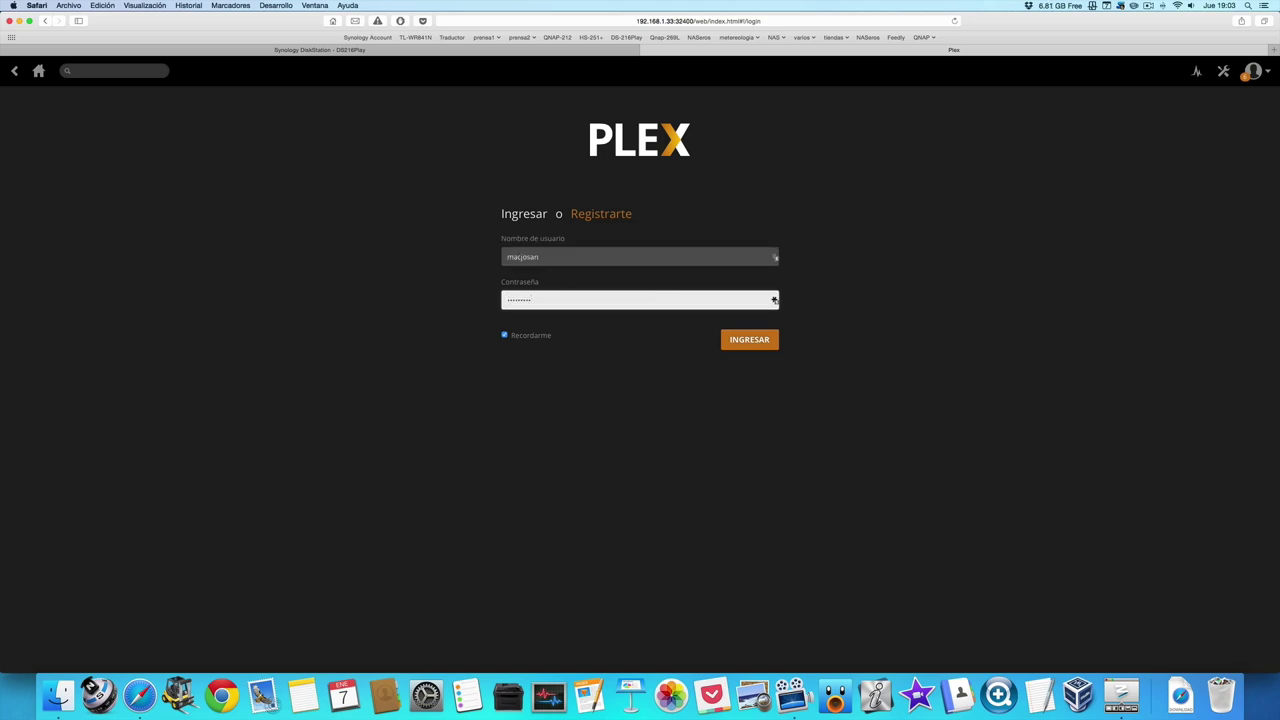
{"action": "left_click", "coordinate": [751, 346]}
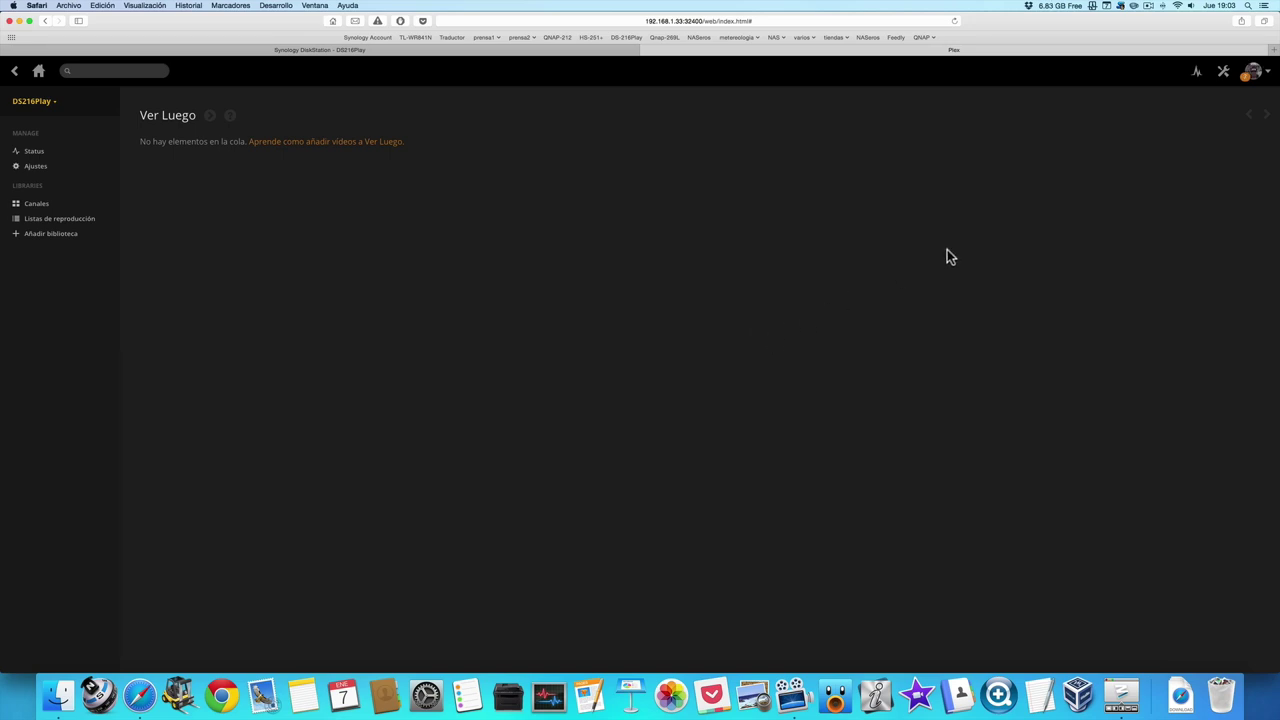
- In the general server settings, link the server to the Plex account by entering its user name and password
{"action": "left_click", "coordinate": [1222, 73]}
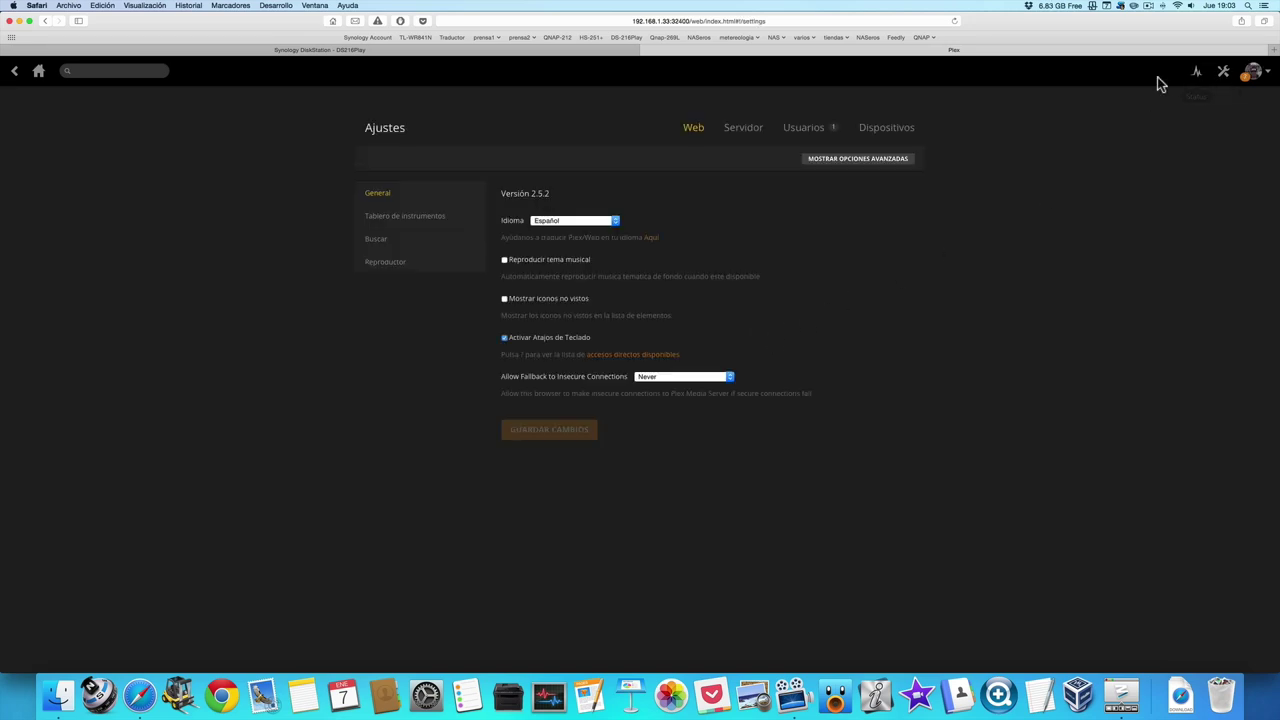
{"action": "left_click", "coordinate": [749, 128]}
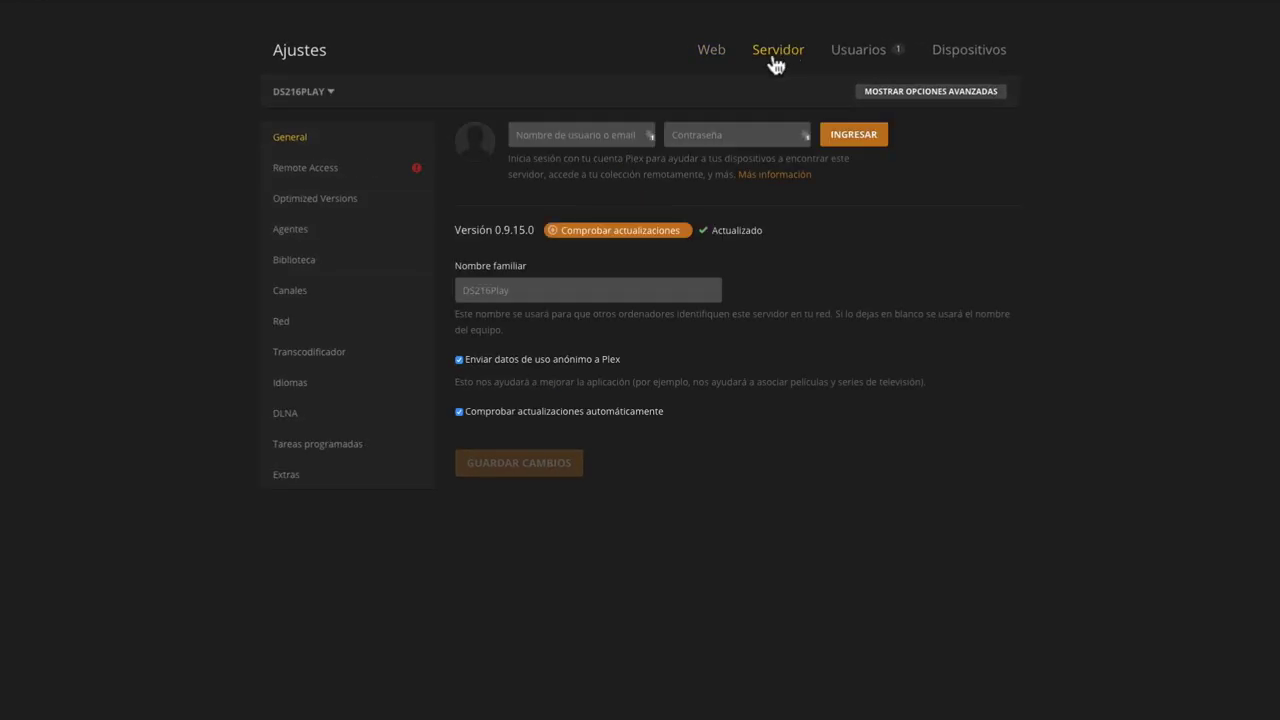
{"action": "left_click", "coordinate": [642, 132]}
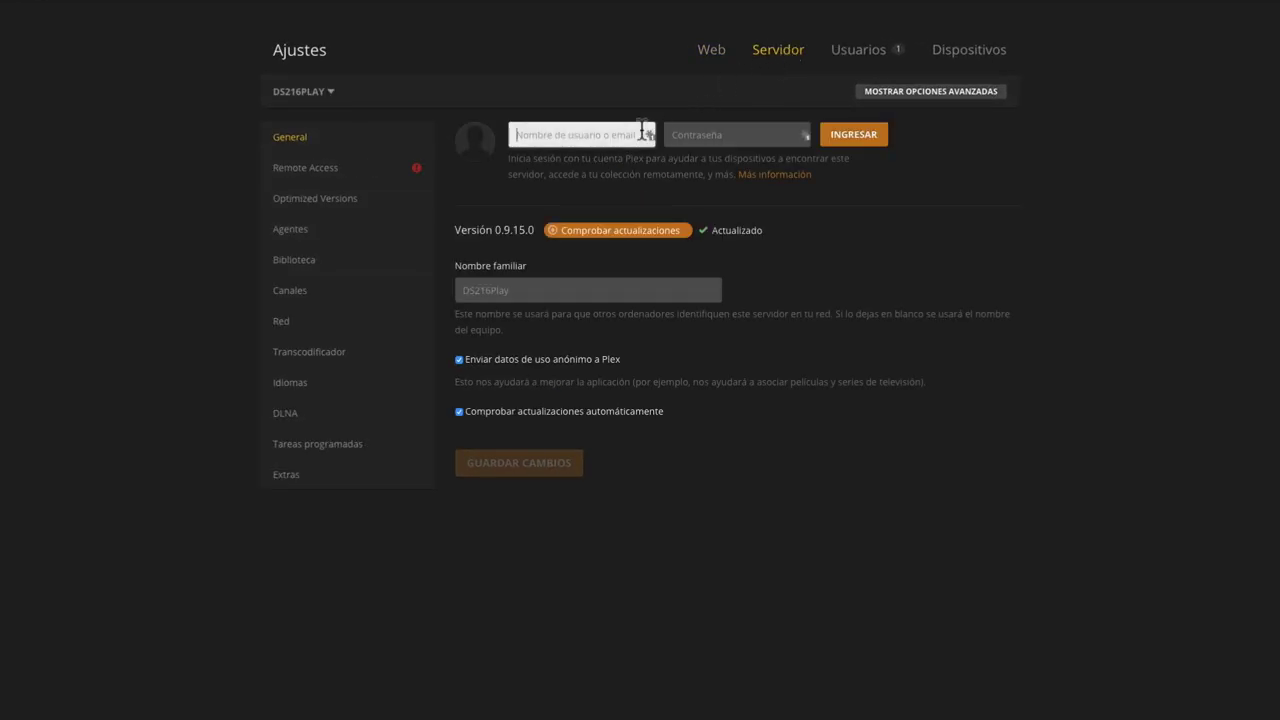
{"action": "type", "text": "macjosan"}
{"action": "left_click", "coordinate": [741, 132]}
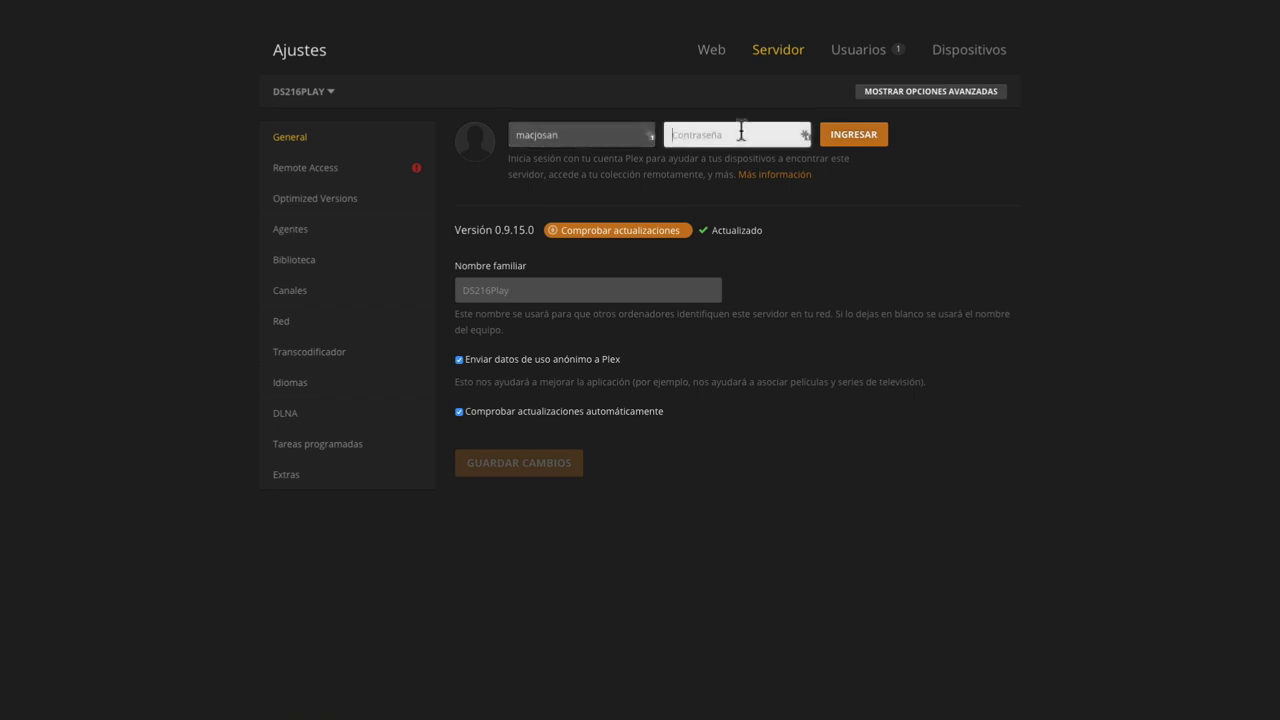
{"action": "type", "text": "********"}
{"action": "left_click", "coordinate": [849, 135]}
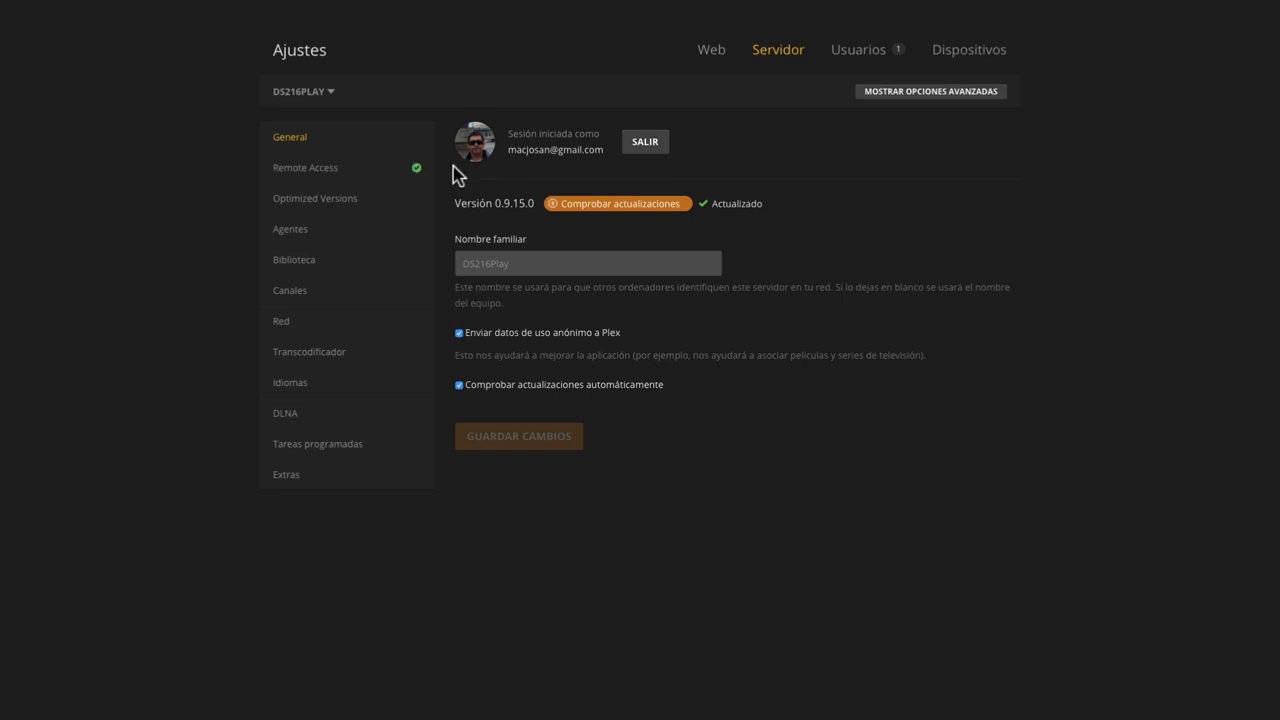
- Examine the server's Remote Access settings, including the advanced port mapping options
{"action": "left_click", "coordinate": [351, 176]}
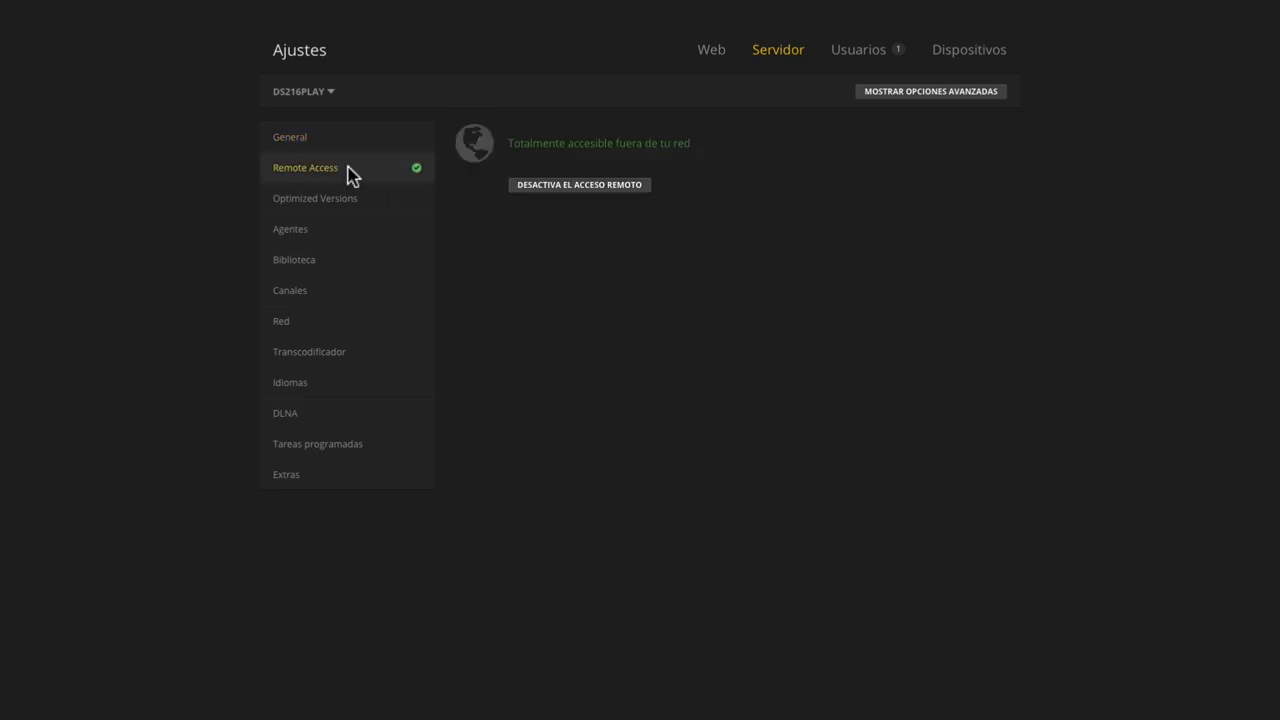
{"action": "left_click", "coordinate": [887, 95]}
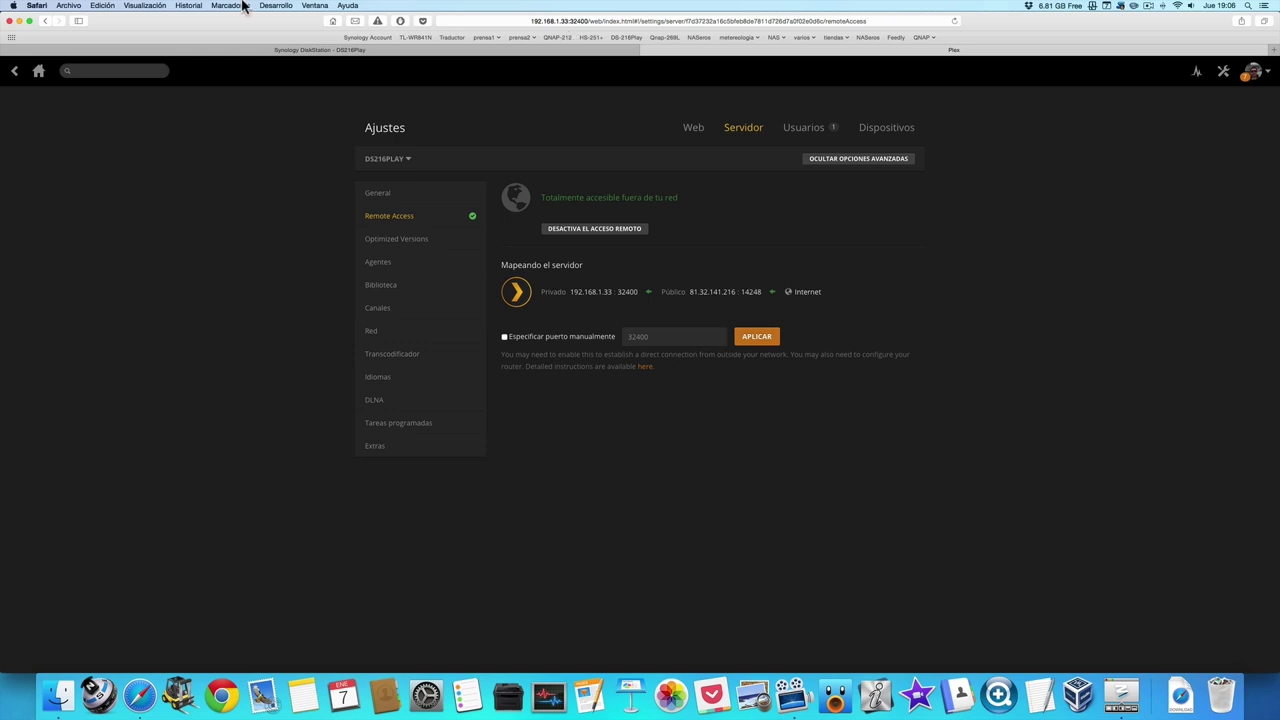
- From the Plex home page, start a Películas library named PelículasDS216Play with its language set to Español
{"action": "left_click", "coordinate": [39, 74]}
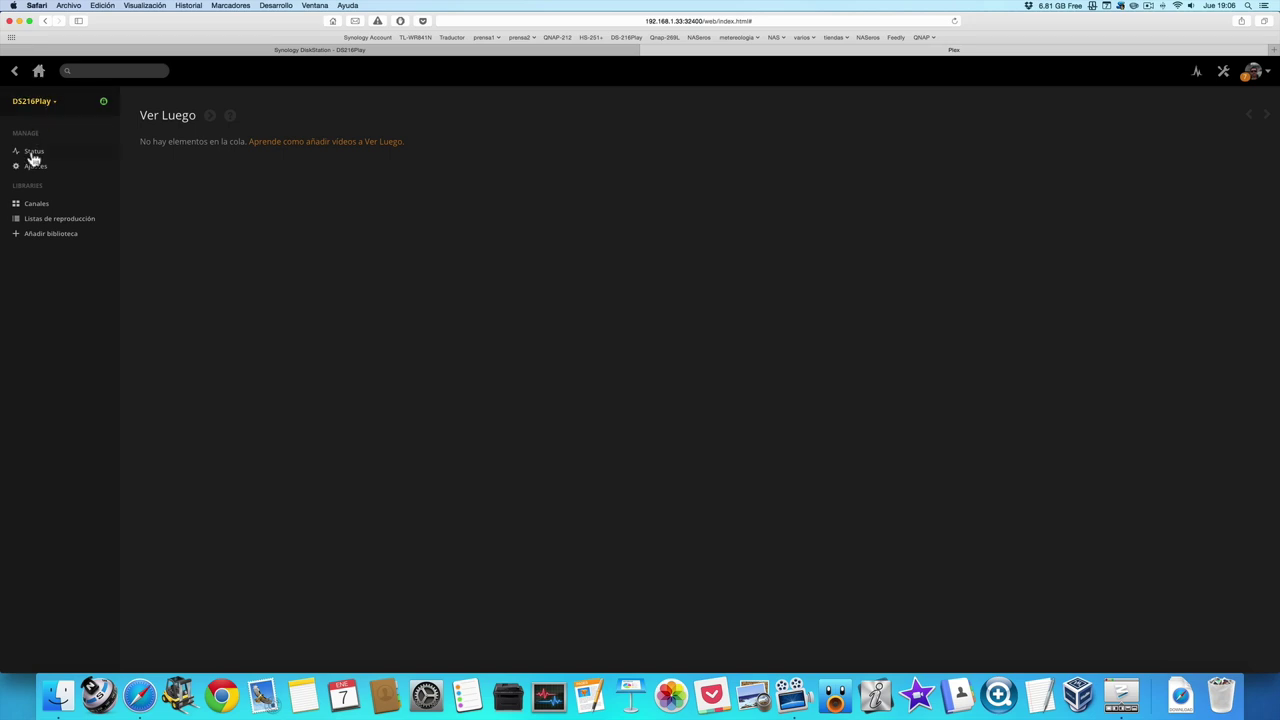
{"action": "left_click", "coordinate": [39, 239]}
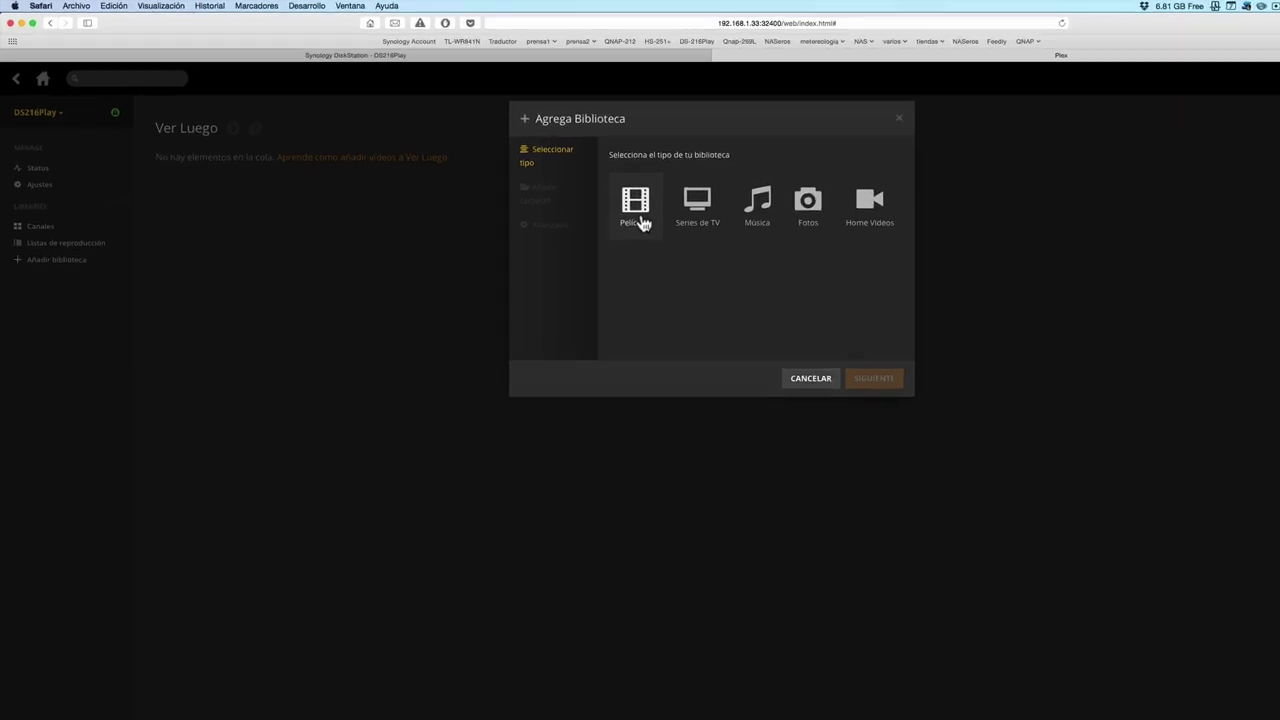
{"action": "left_click", "coordinate": [644, 223]}
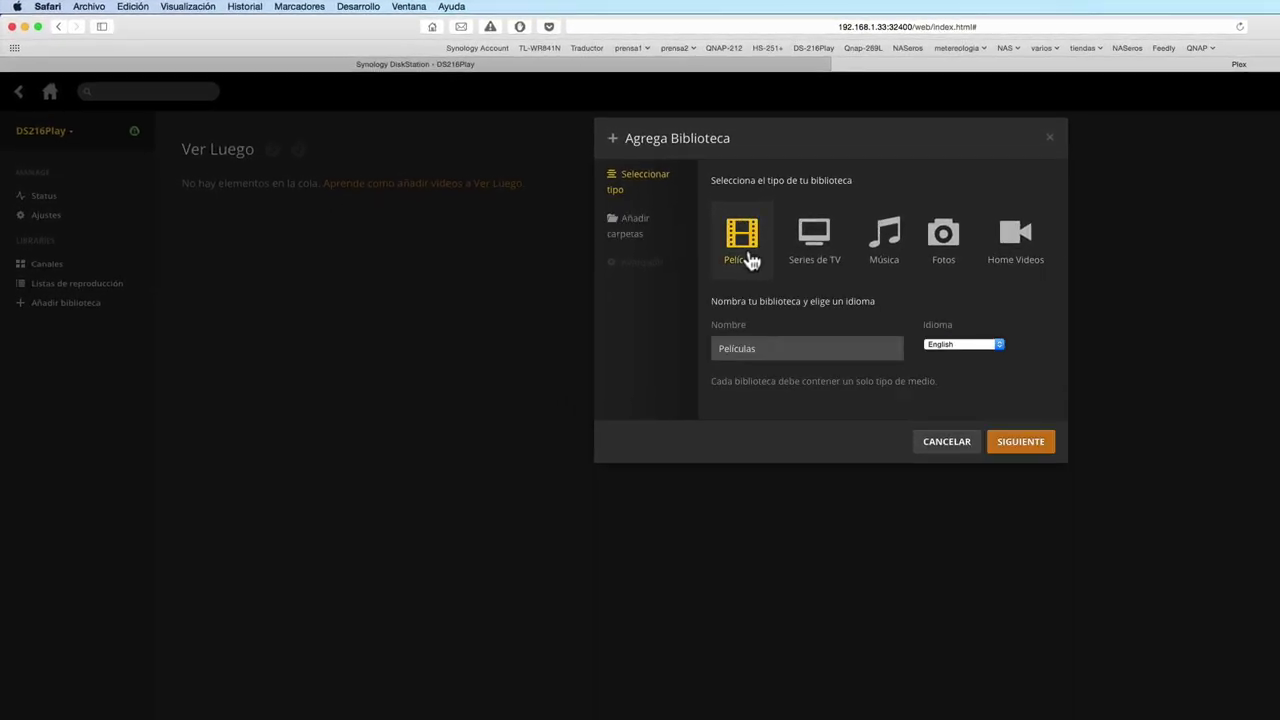
{"action": "left_click", "coordinate": [765, 348]}
{"action": "type", "text": "DS216"}
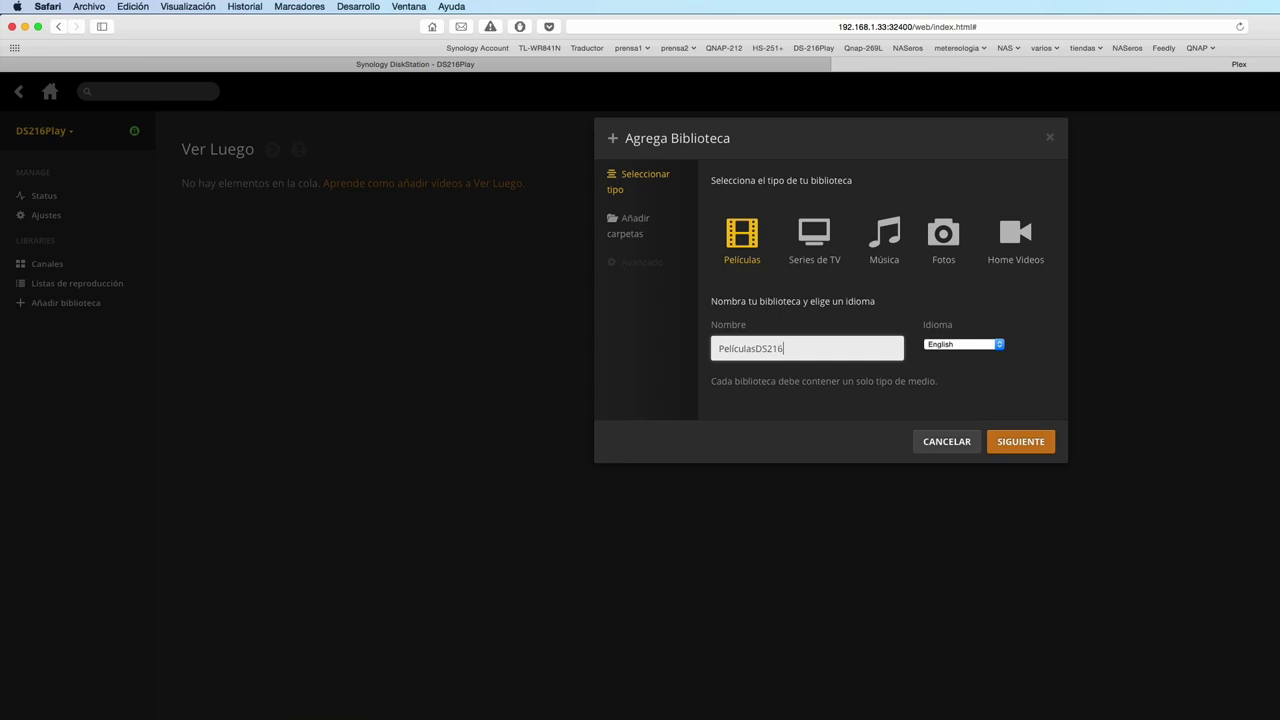
{"action": "type", "text": "Play"}
{"action": "left_click", "coordinate": [997, 345]}
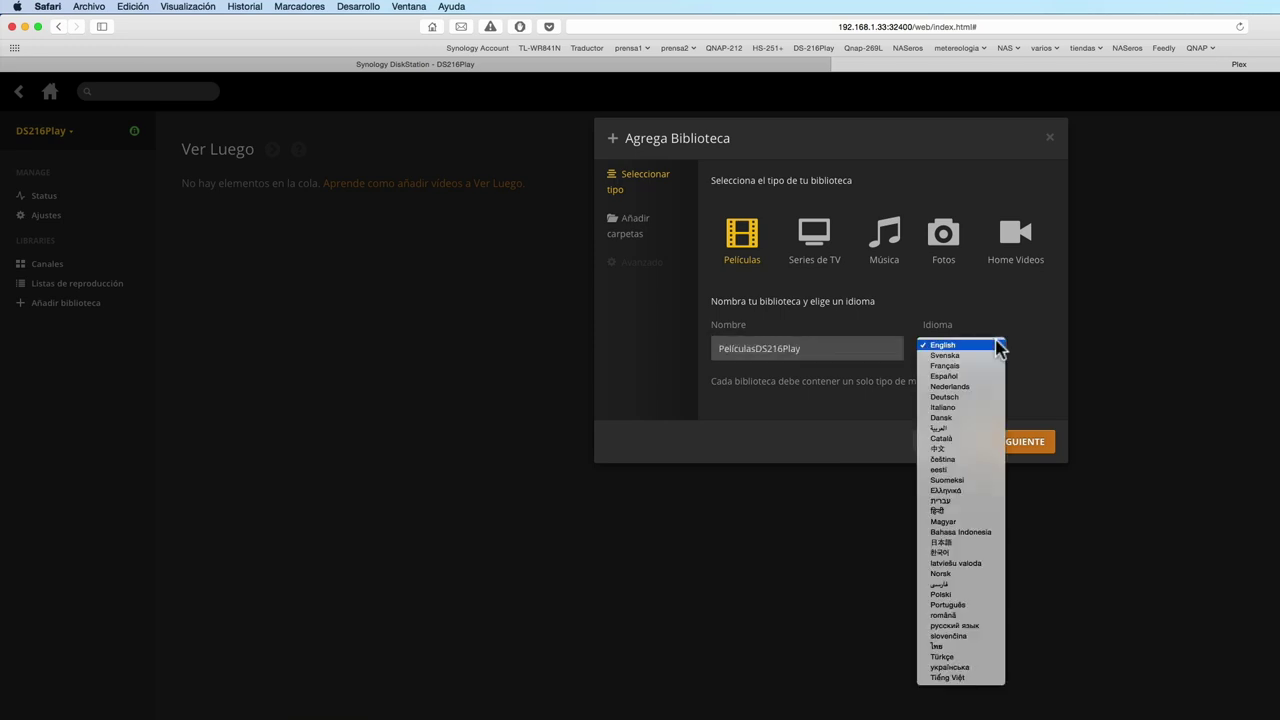
{"action": "left_click", "coordinate": [978, 377]}
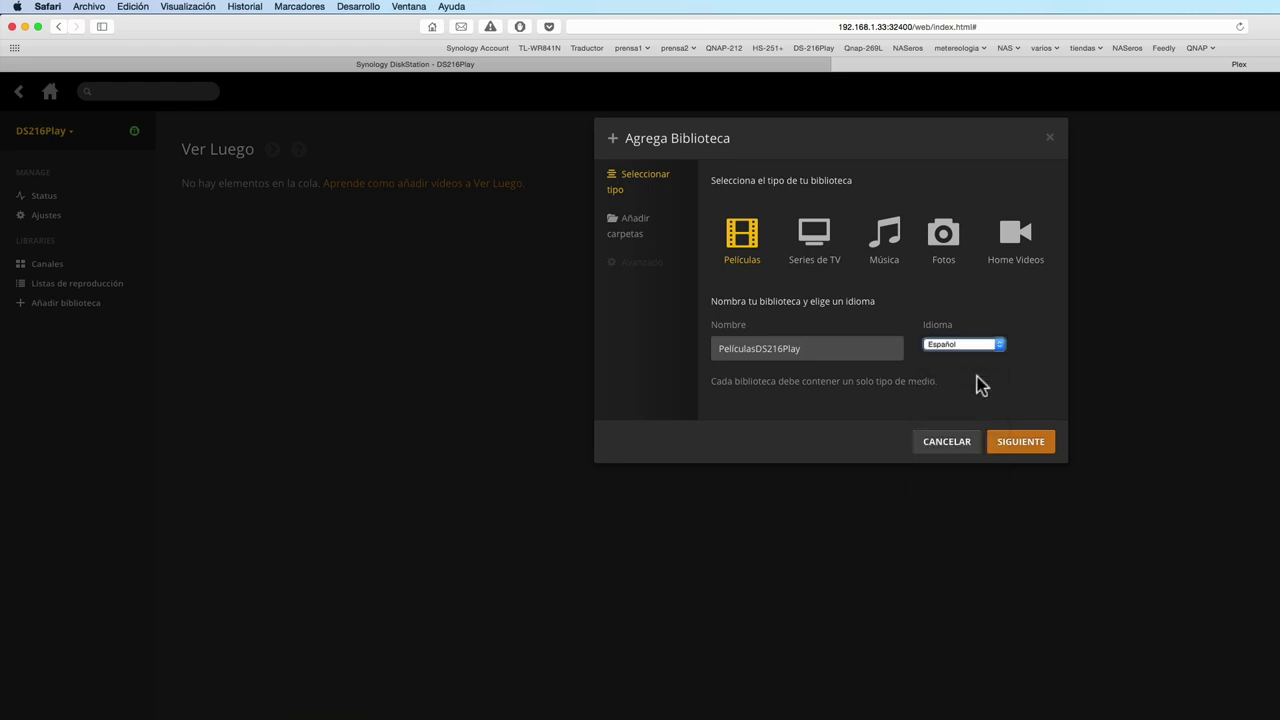
{"action": "left_click", "coordinate": [1013, 446]}
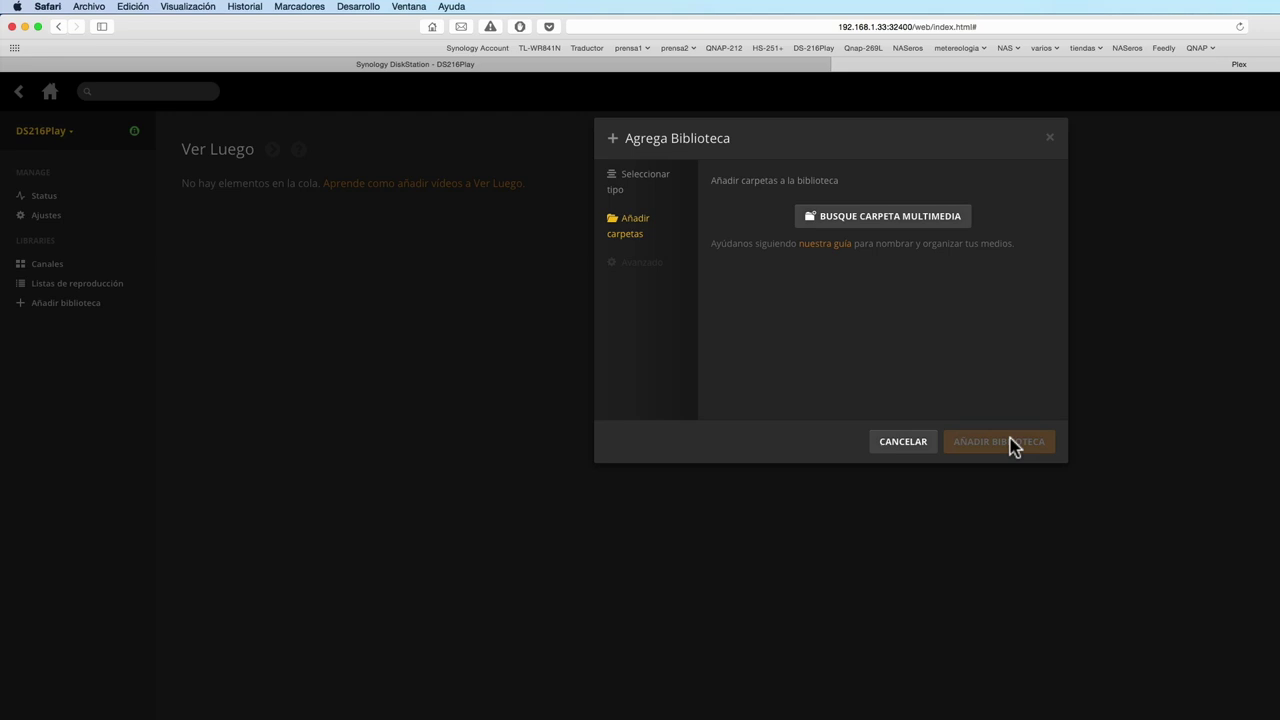
- Add the folder /volume1/Multimedia/Peliculas to the movie library and create the library
{"action": "left_click", "coordinate": [929, 224]}
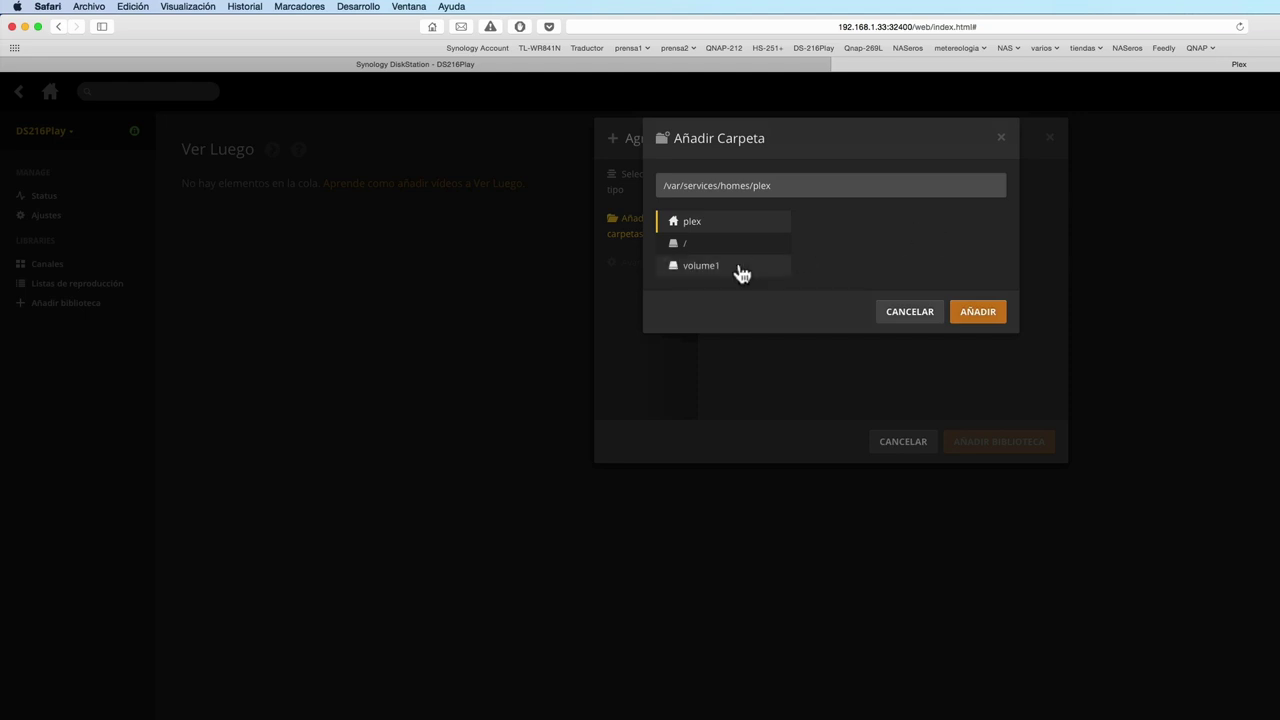
{"action": "left_click", "coordinate": [714, 268]}
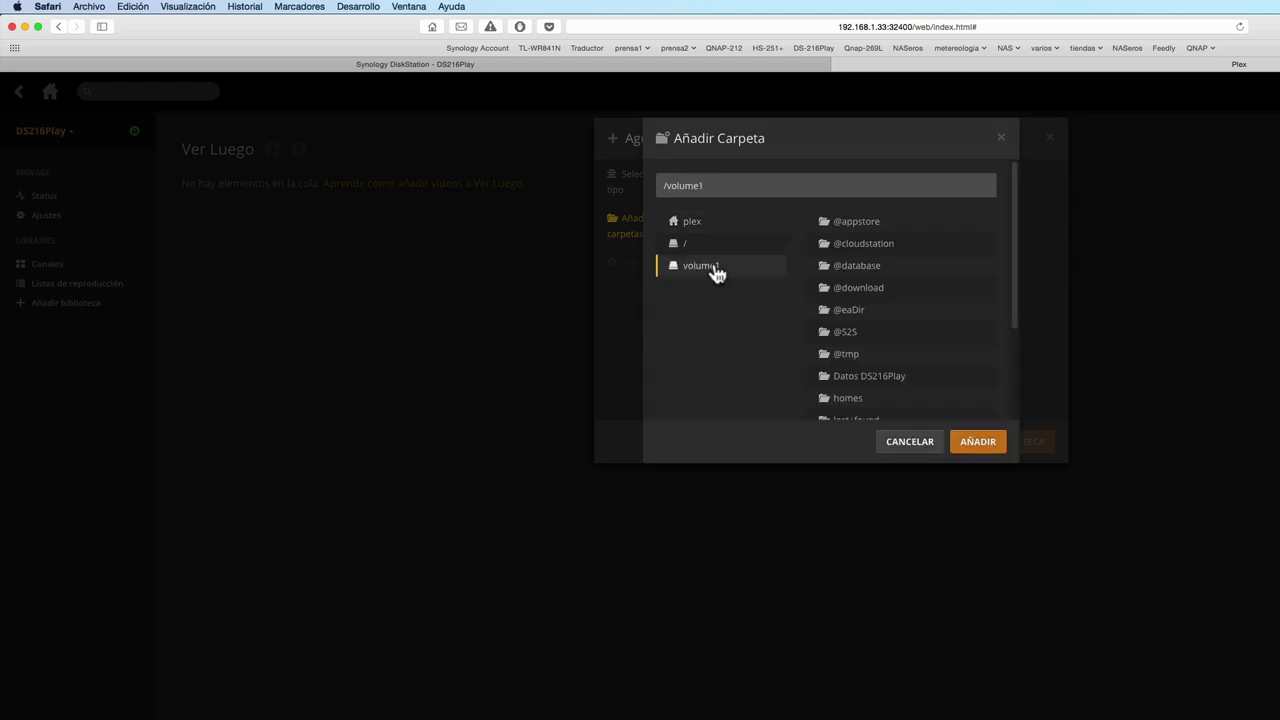
{"action": "scroll", "coordinate": [847, 287], "scroll_direction": "down", "scroll_amount": 3}
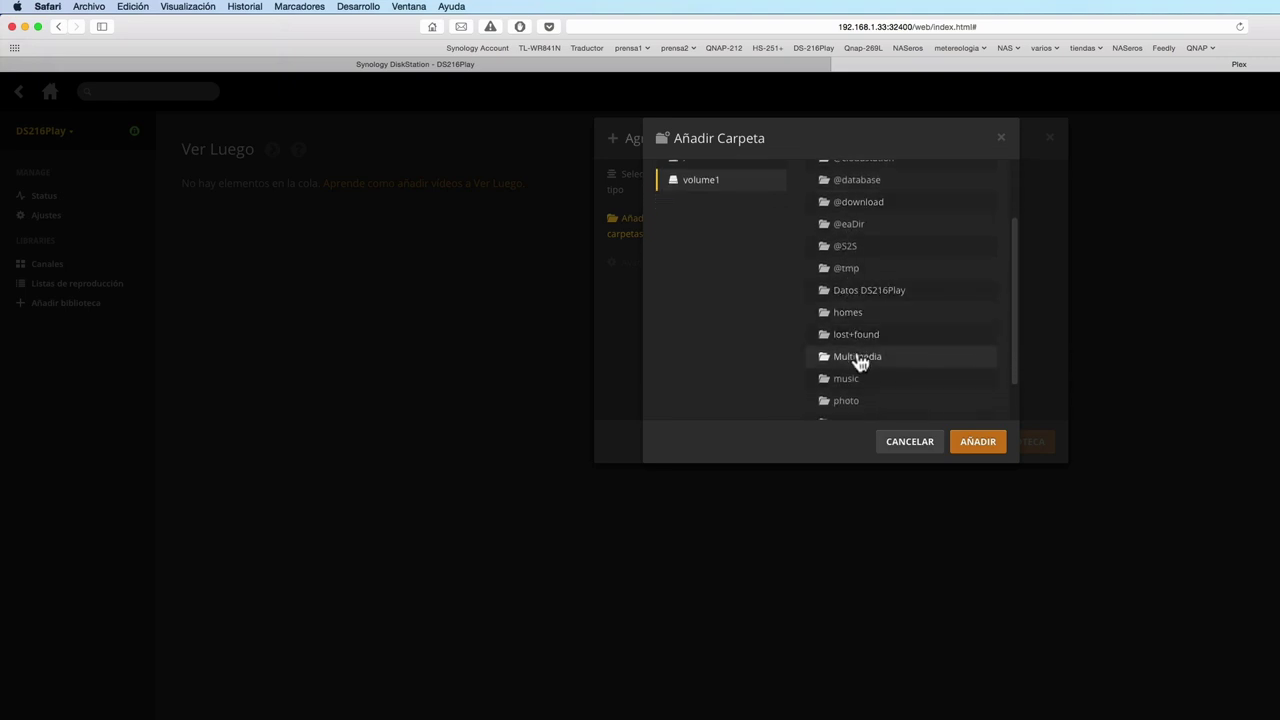
{"action": "left_click", "coordinate": [857, 357]}
{"action": "left_click", "coordinate": [856, 314]}
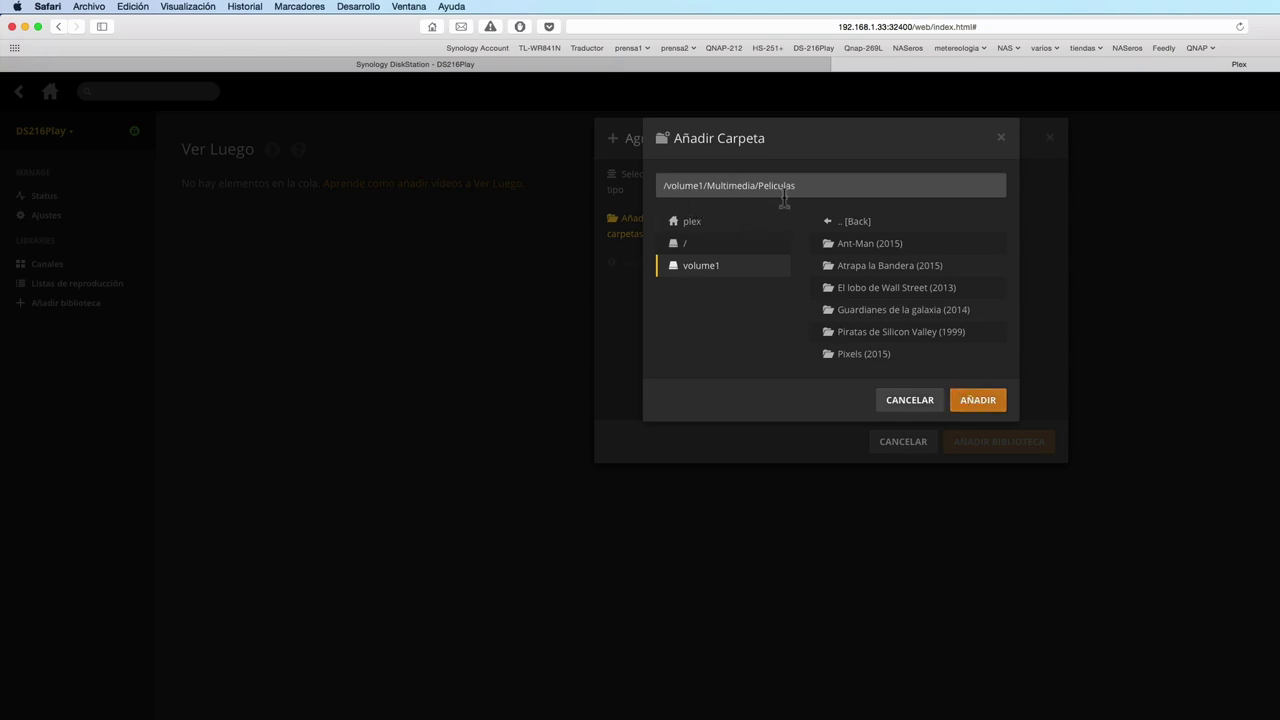
{"action": "left_click", "coordinate": [977, 403]}
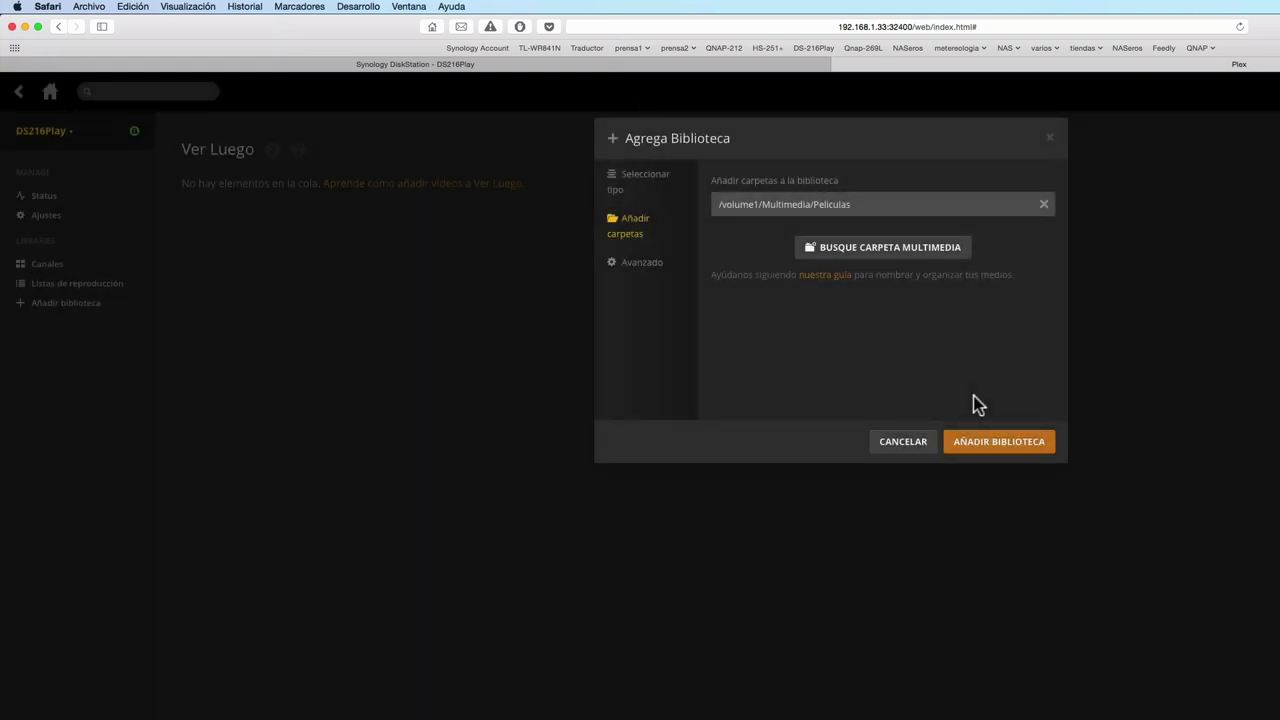
{"action": "left_click", "coordinate": [989, 446]}
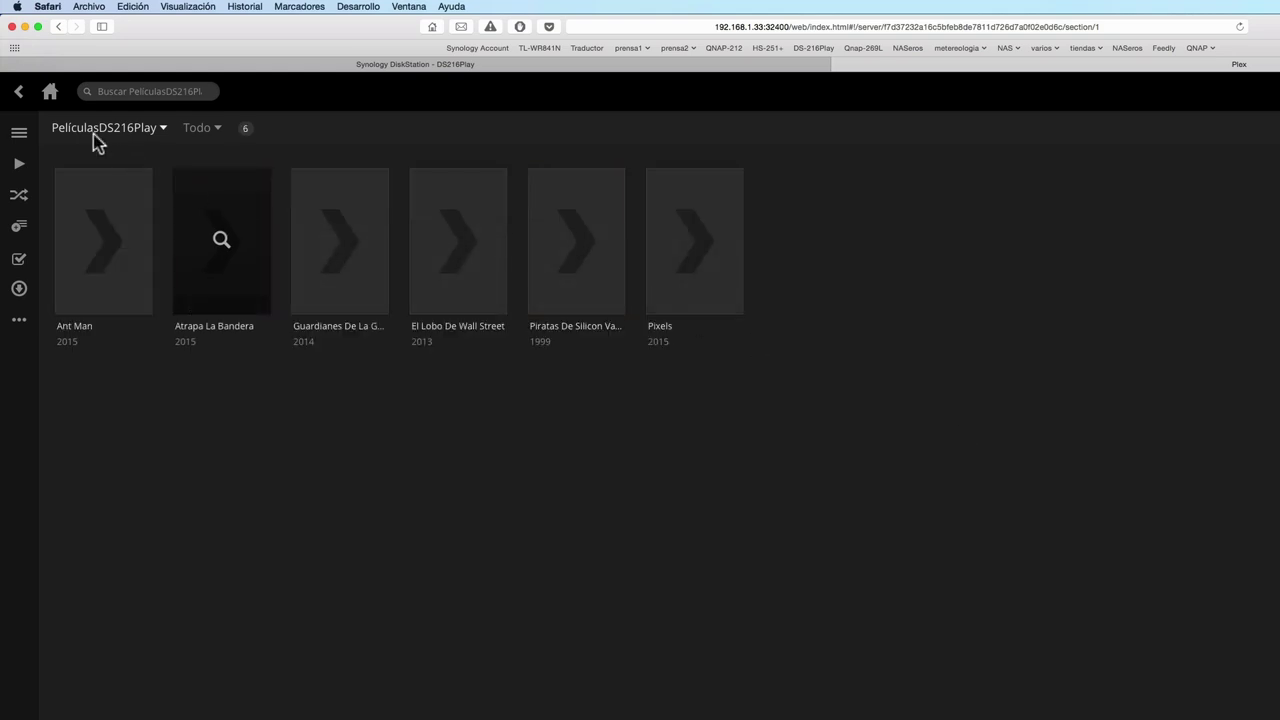
- Return to the home page and start a Series de TV library named Series DS216Play with its language set to Español
{"action": "left_click", "coordinate": [20, 94]}
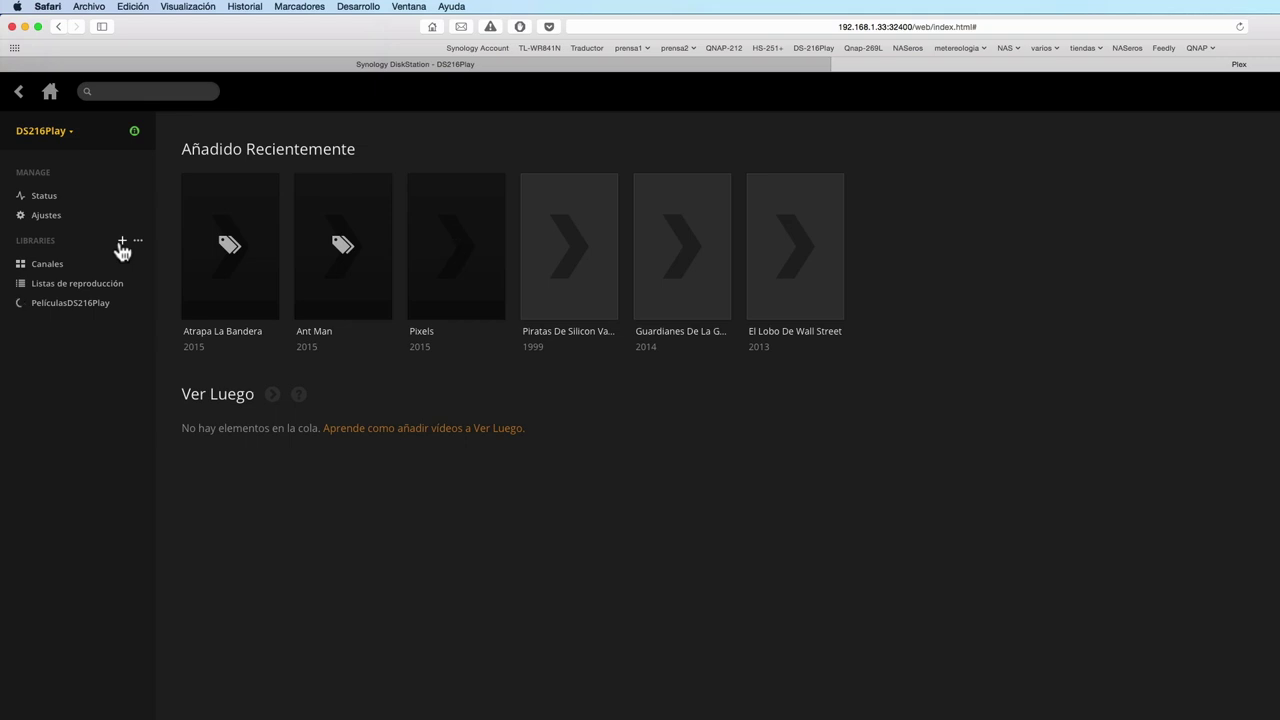
{"action": "left_click", "coordinate": [121, 244]}
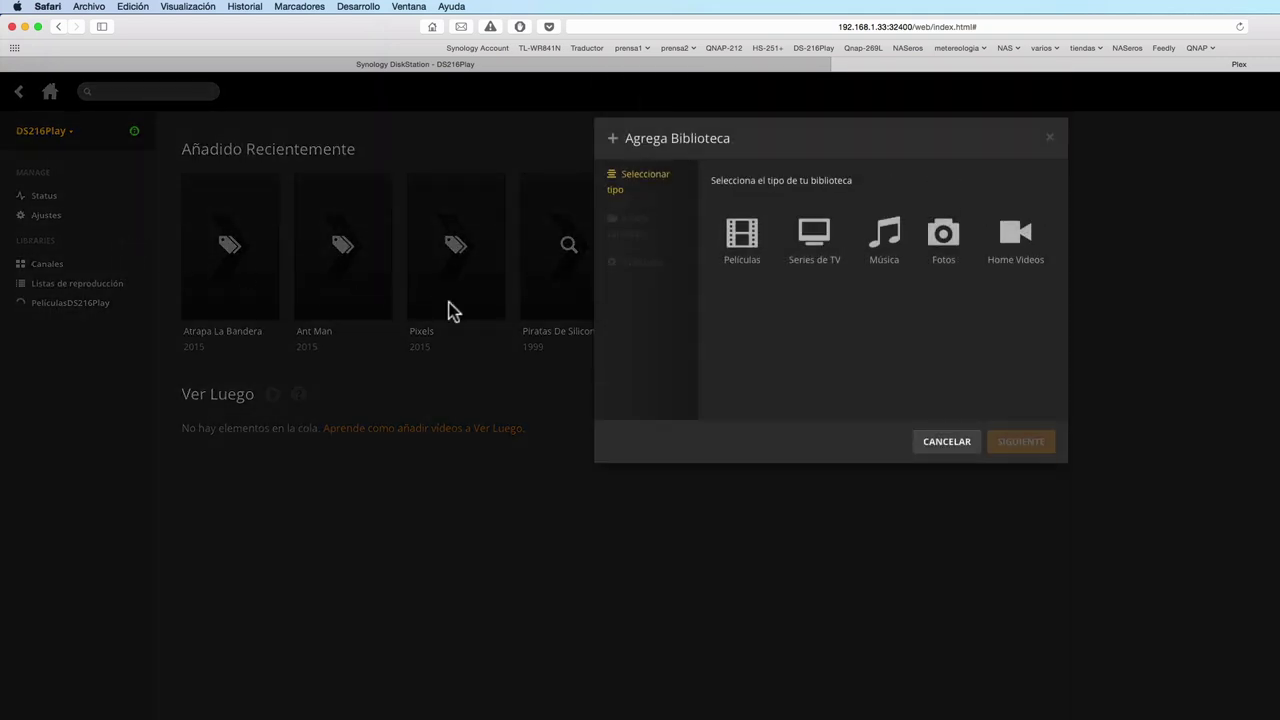
{"action": "left_click", "coordinate": [815, 260]}
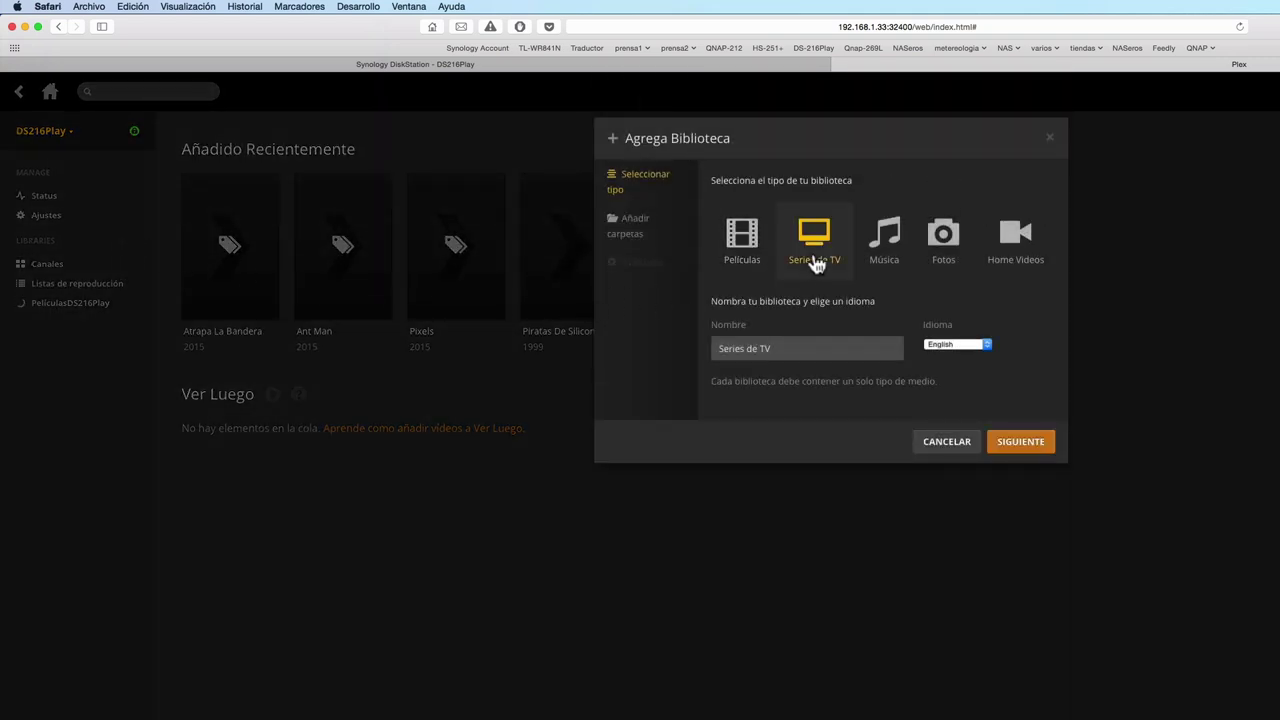
{"action": "left_click", "coordinate": [806, 348]}
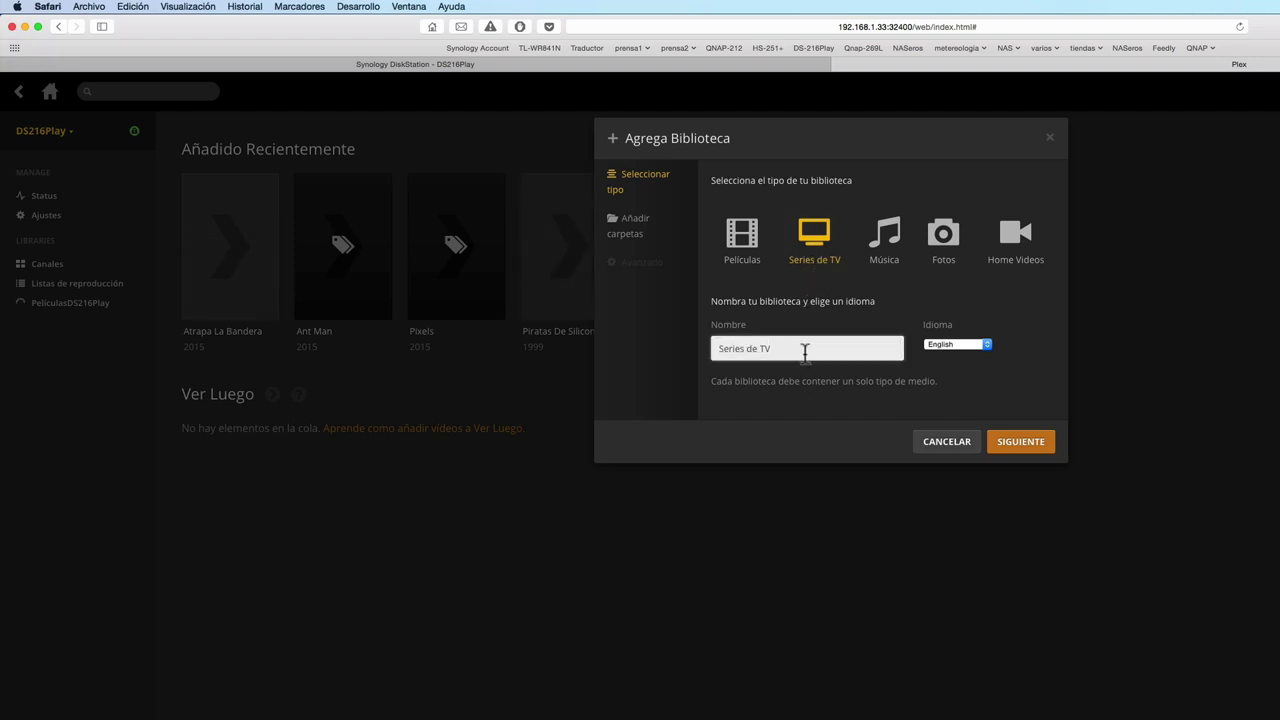
{"action": "key", "text": "BackSpace"}
{"action": "key", "text": "BackSpace"}
{"action": "key", "text": "BackSpace"}
{"action": "key", "text": "BackSpace"}
{"action": "key", "text": "BackSpace"}
{"action": "type", "text": "DS216Play"}
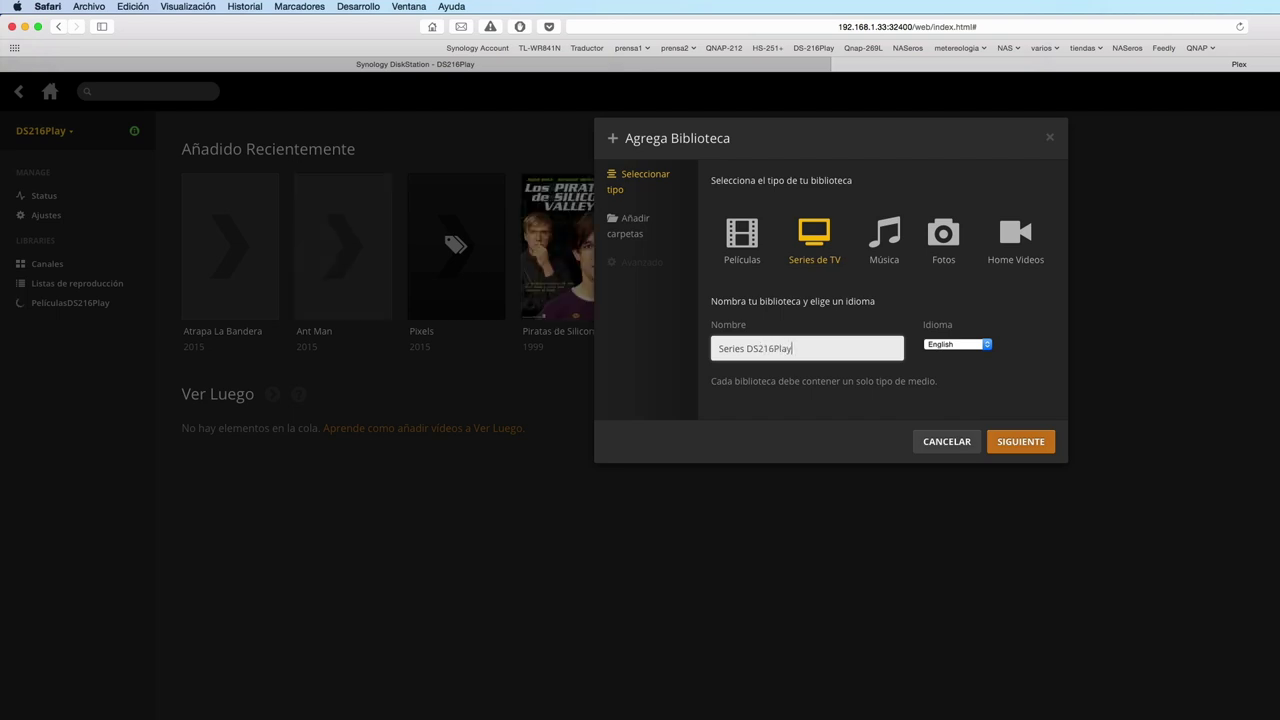
{"action": "left_click", "coordinate": [986, 346]}
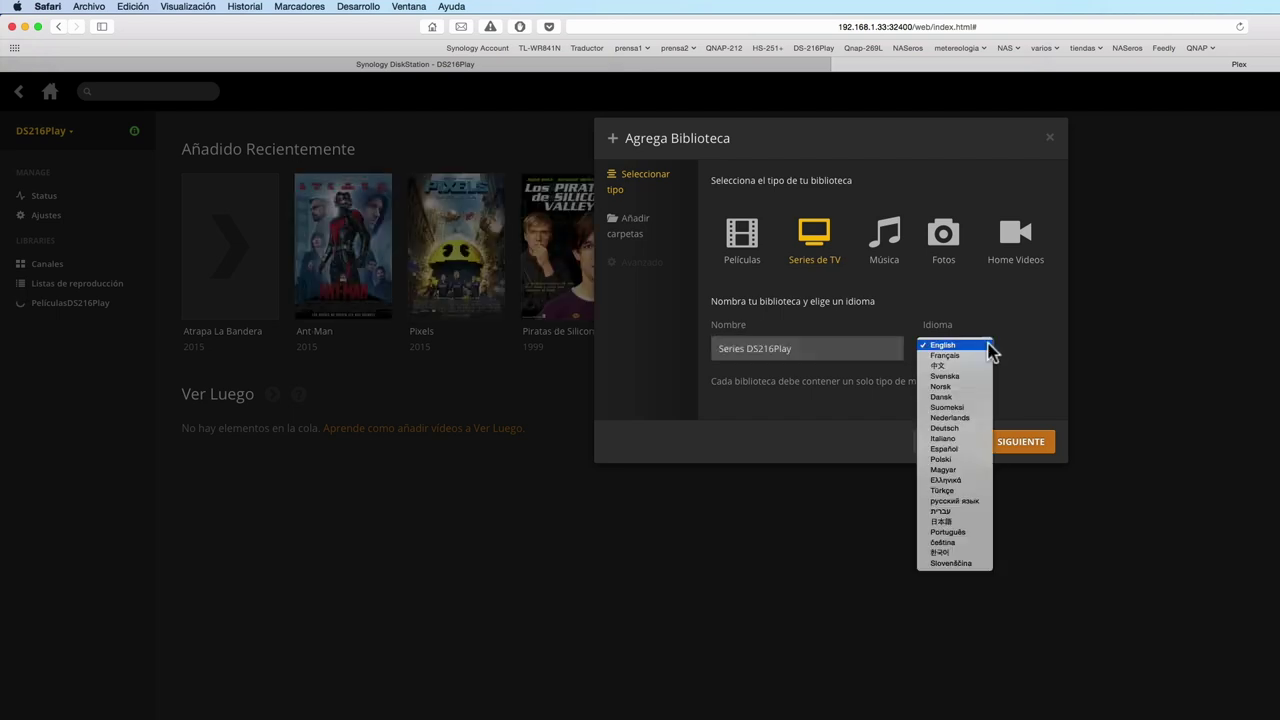
{"action": "left_click", "coordinate": [972, 448]}
{"action": "left_click", "coordinate": [1006, 447]}
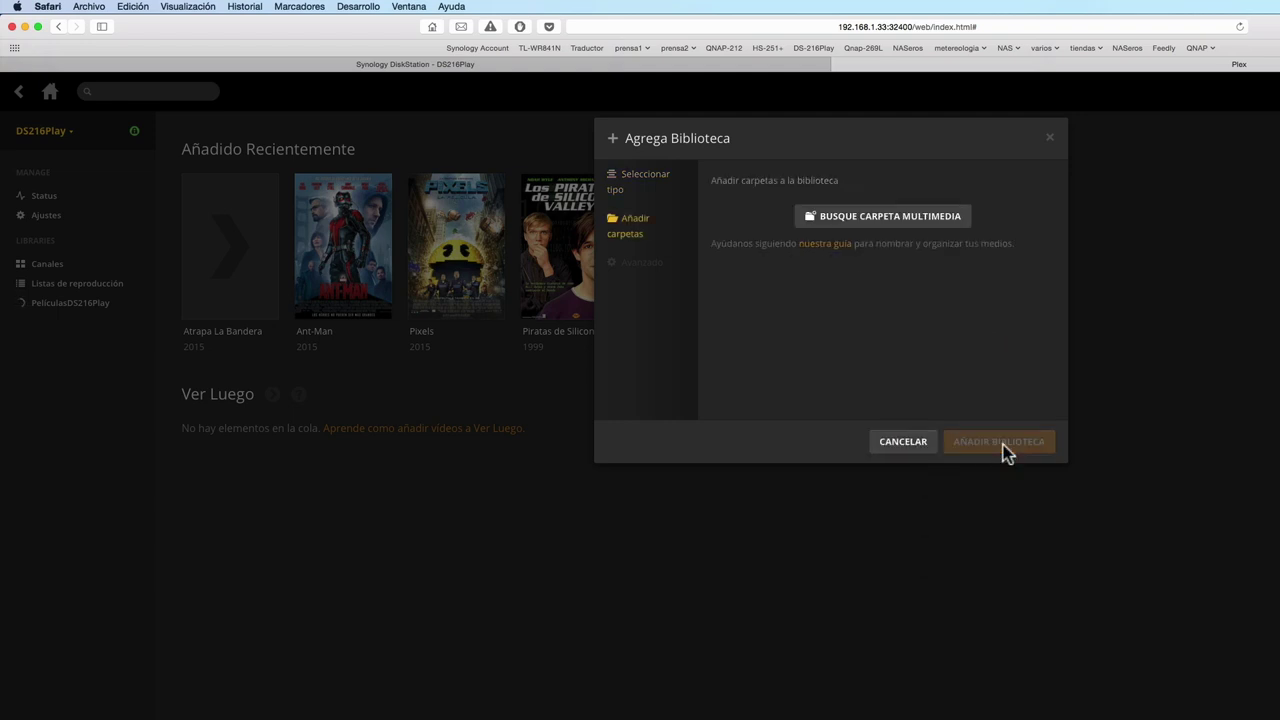
- Add the folder /volume1/Multimedia/Series to the TV series library and create the library
{"action": "left_click", "coordinate": [908, 222]}
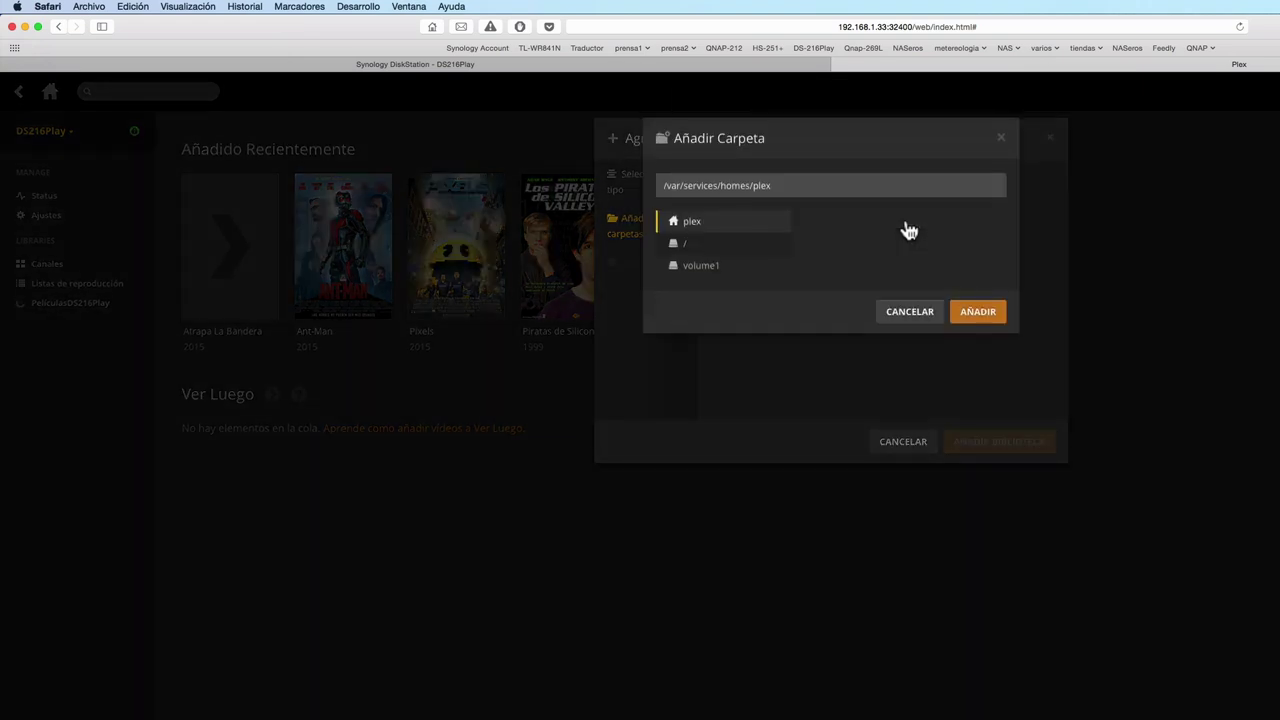
{"action": "left_click", "coordinate": [722, 269]}
{"action": "scroll", "coordinate": [855, 300], "scroll_direction": "down", "scroll_amount": 3}
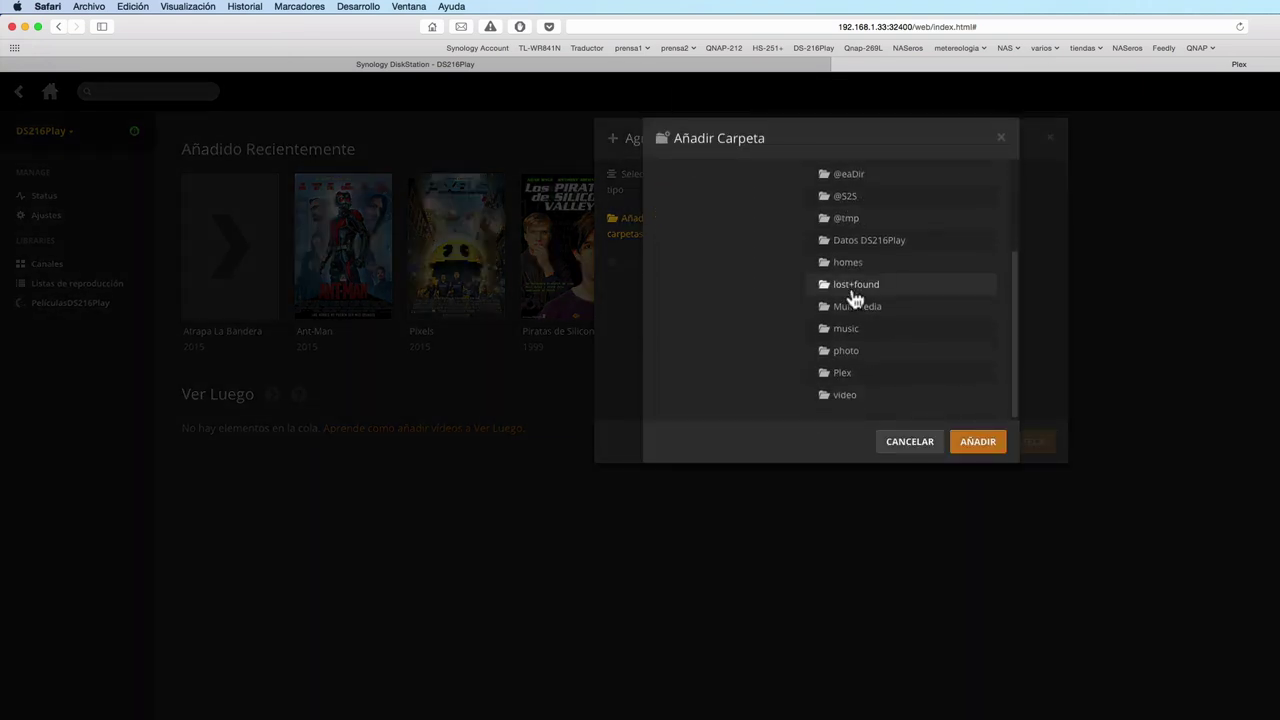
{"action": "left_click", "coordinate": [857, 312]}
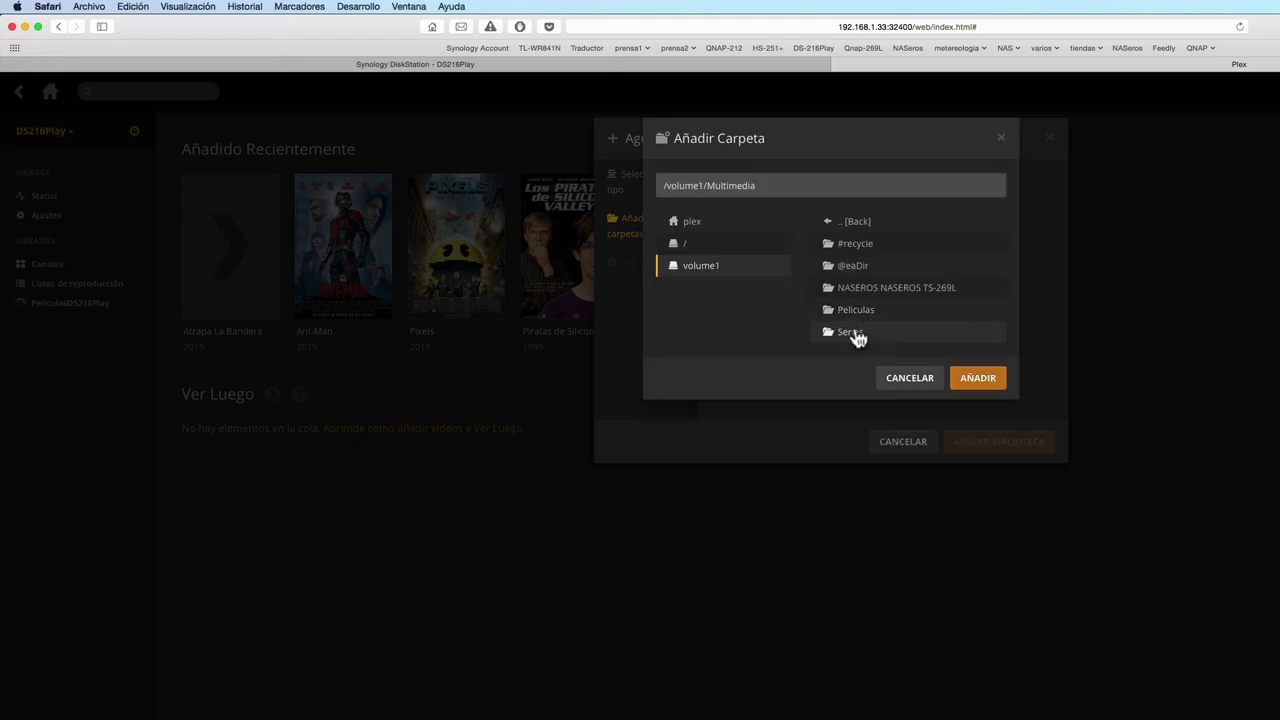
{"action": "left_click", "coordinate": [852, 333]}
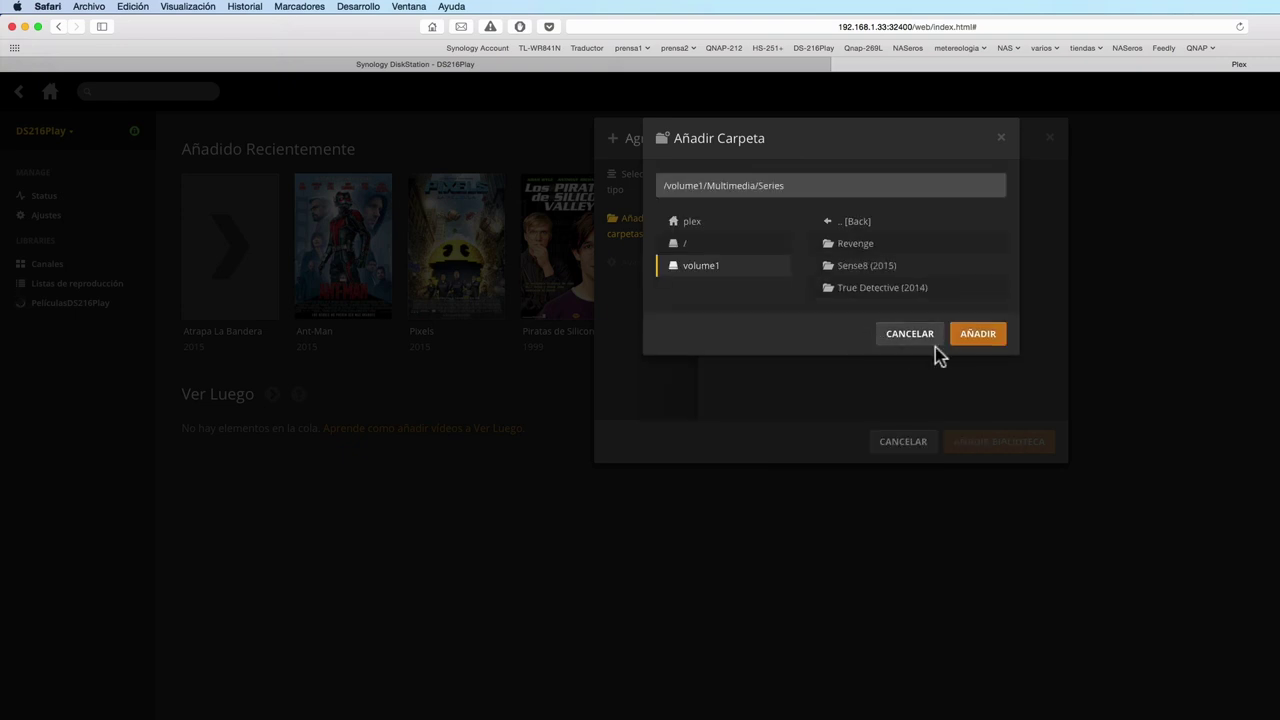
{"action": "left_click", "coordinate": [969, 341]}
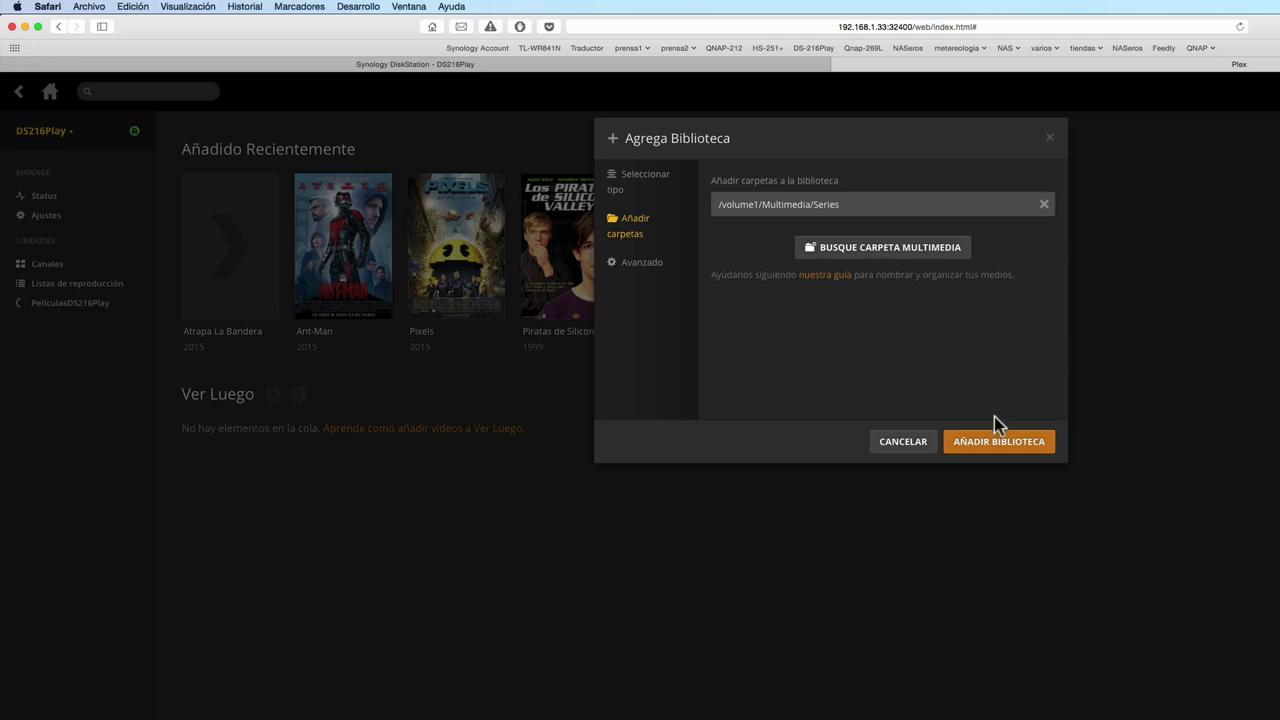
{"action": "left_click", "coordinate": [1004, 450]}
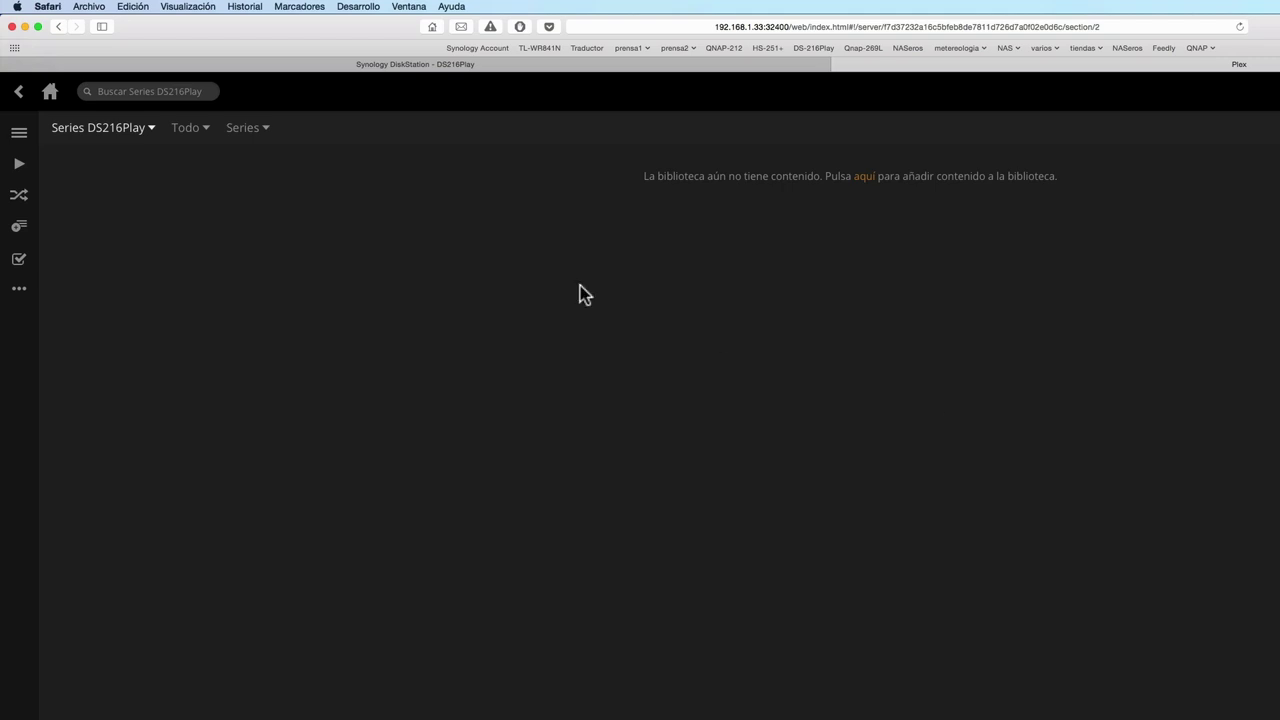
- Return to the home page and examine the details and extras of the movie Guardianes de la galaxia
{"action": "left_click", "coordinate": [20, 94]}
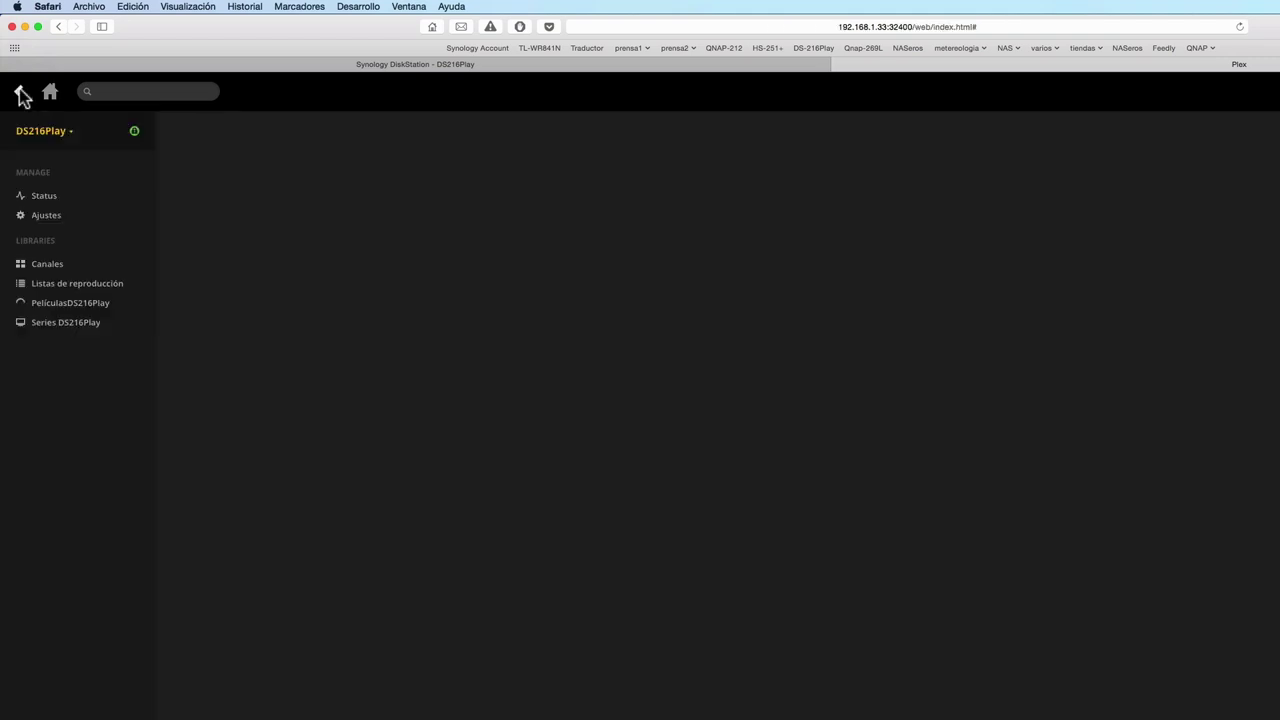
{"action": "mouse_move", "coordinate": [97, 251]}
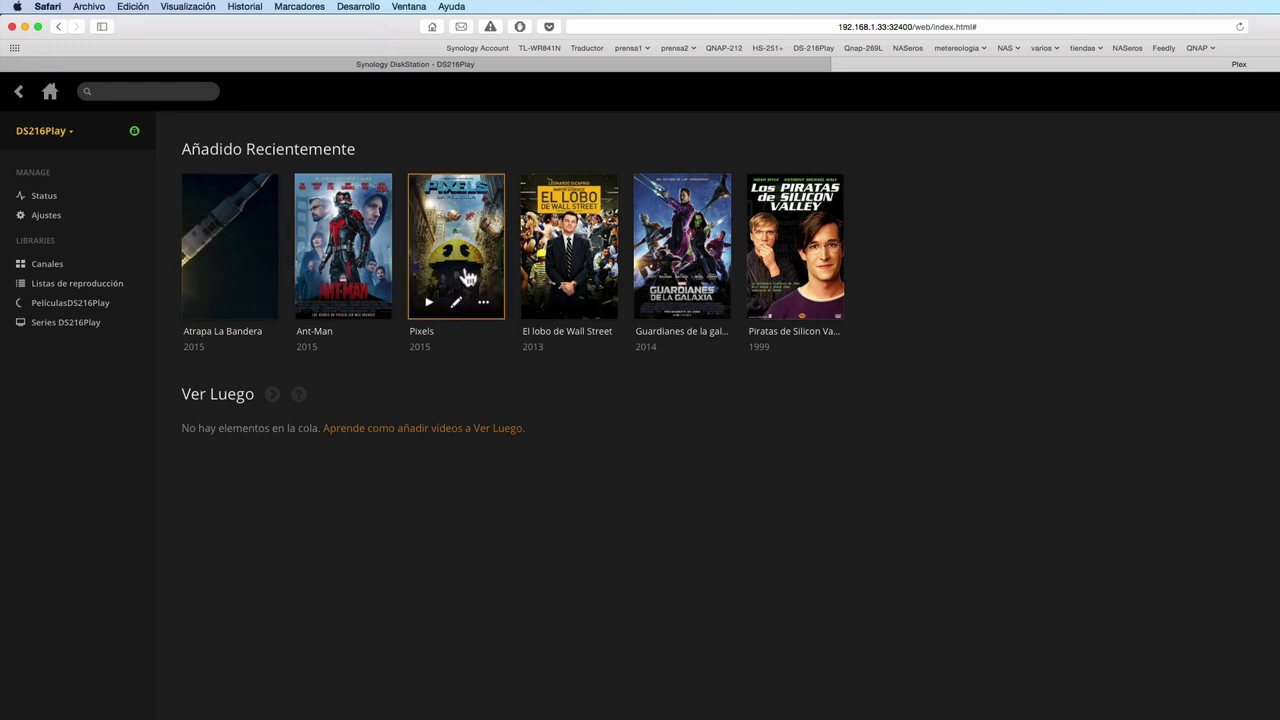
{"action": "left_click", "coordinate": [652, 275]}
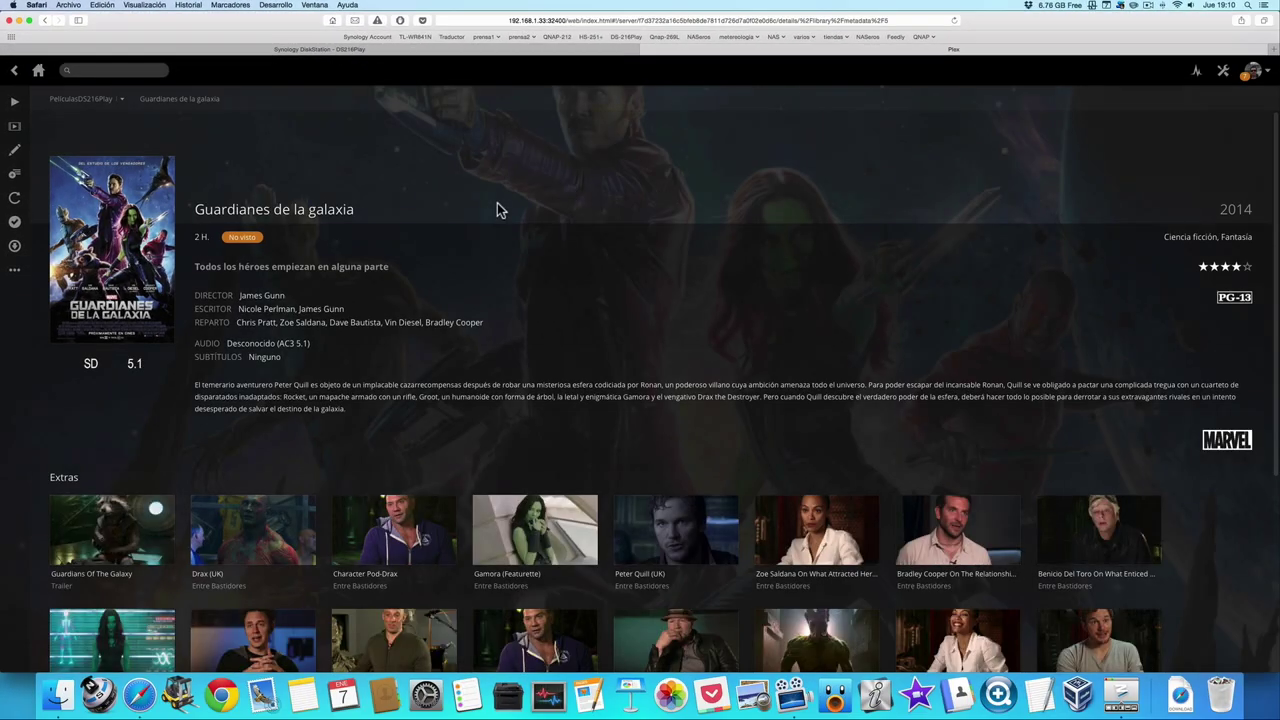
{"action": "scroll", "coordinate": [497, 205], "scroll_direction": "down", "scroll_amount": 3}
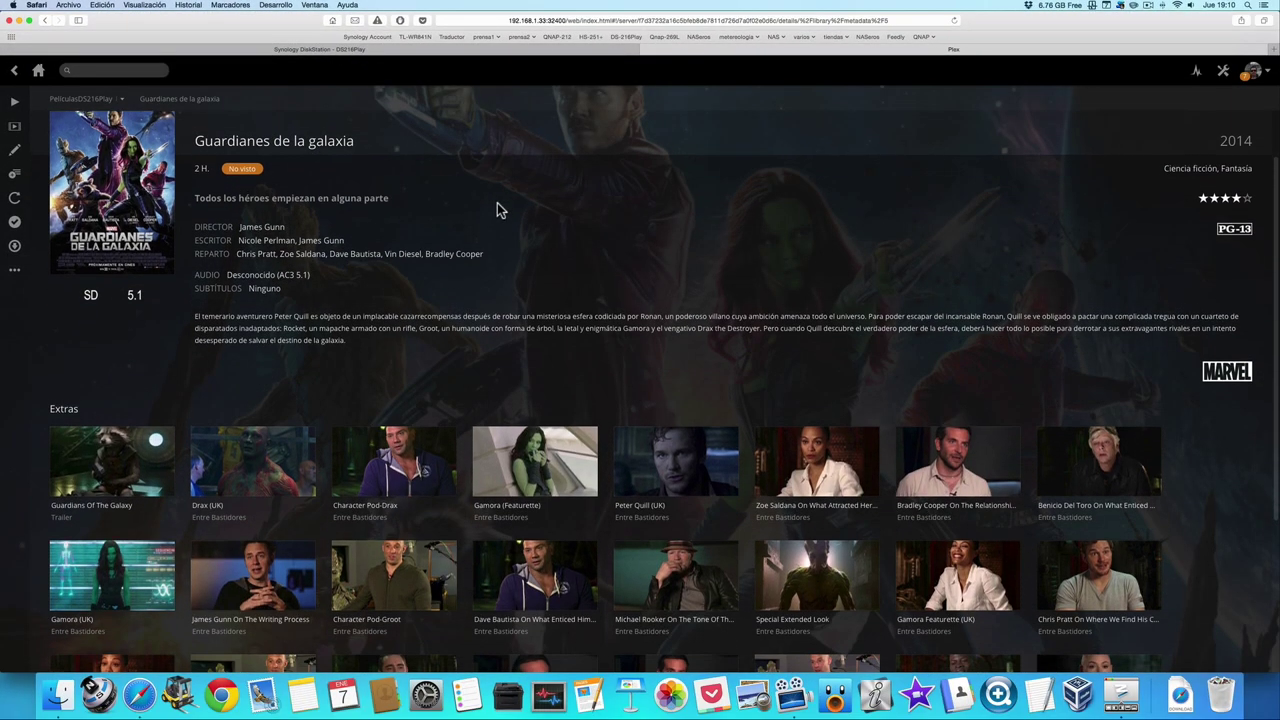
{"action": "scroll", "coordinate": [500, 210], "scroll_direction": "up", "scroll_amount": 3}
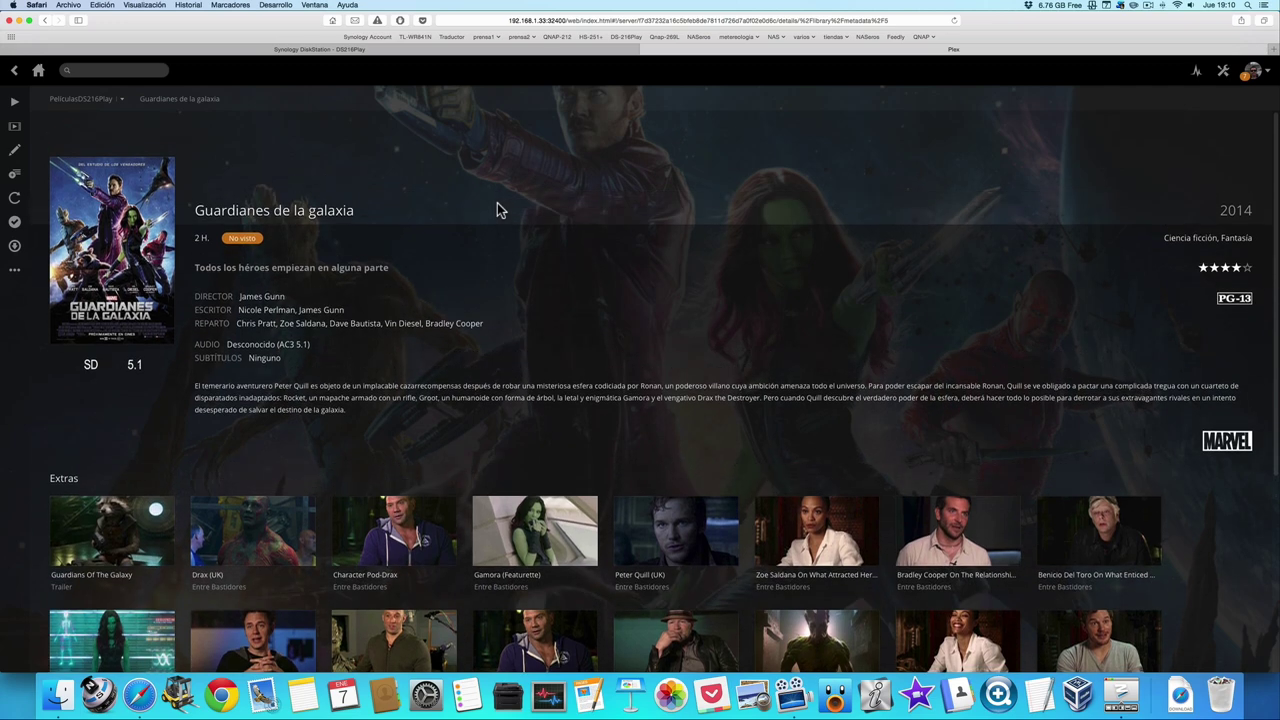
- Open the plex.tv website in a new browser tab and launch the Plex web app from it
{"action": "left_click", "coordinate": [1271, 50]}
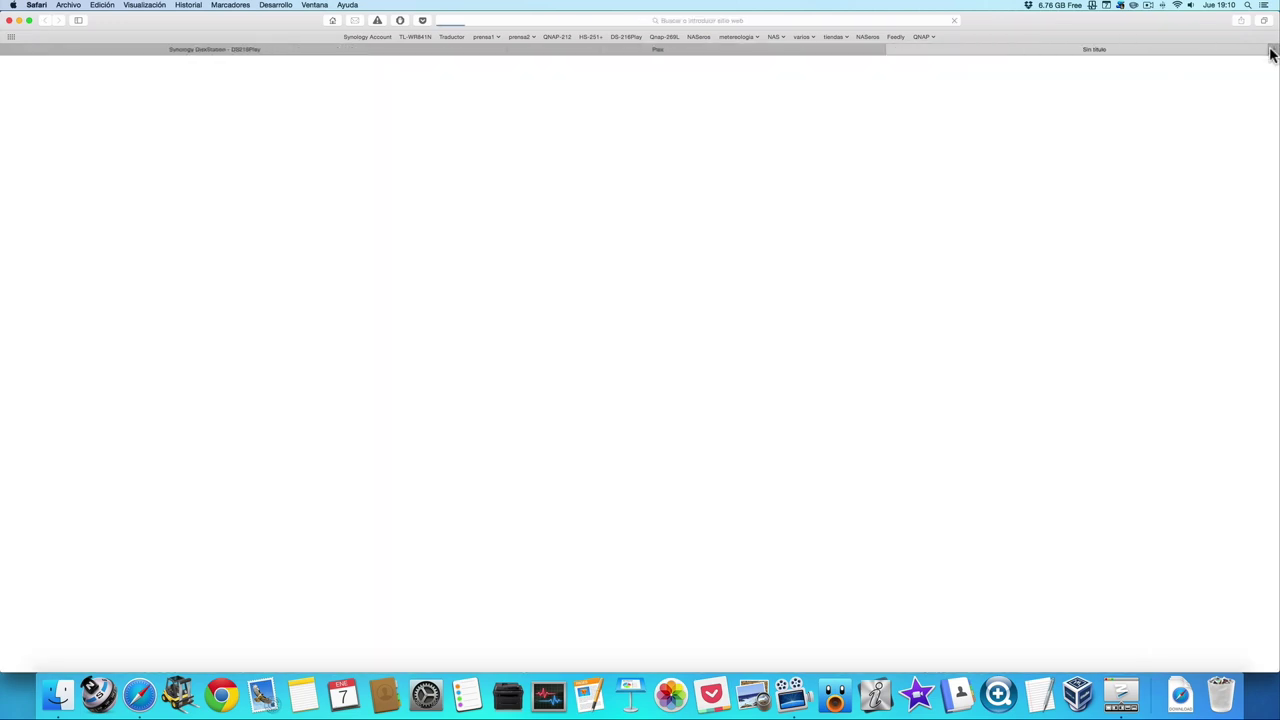
{"action": "left_click", "coordinate": [786, 40]}
{"action": "left_click", "coordinate": [786, 50]}
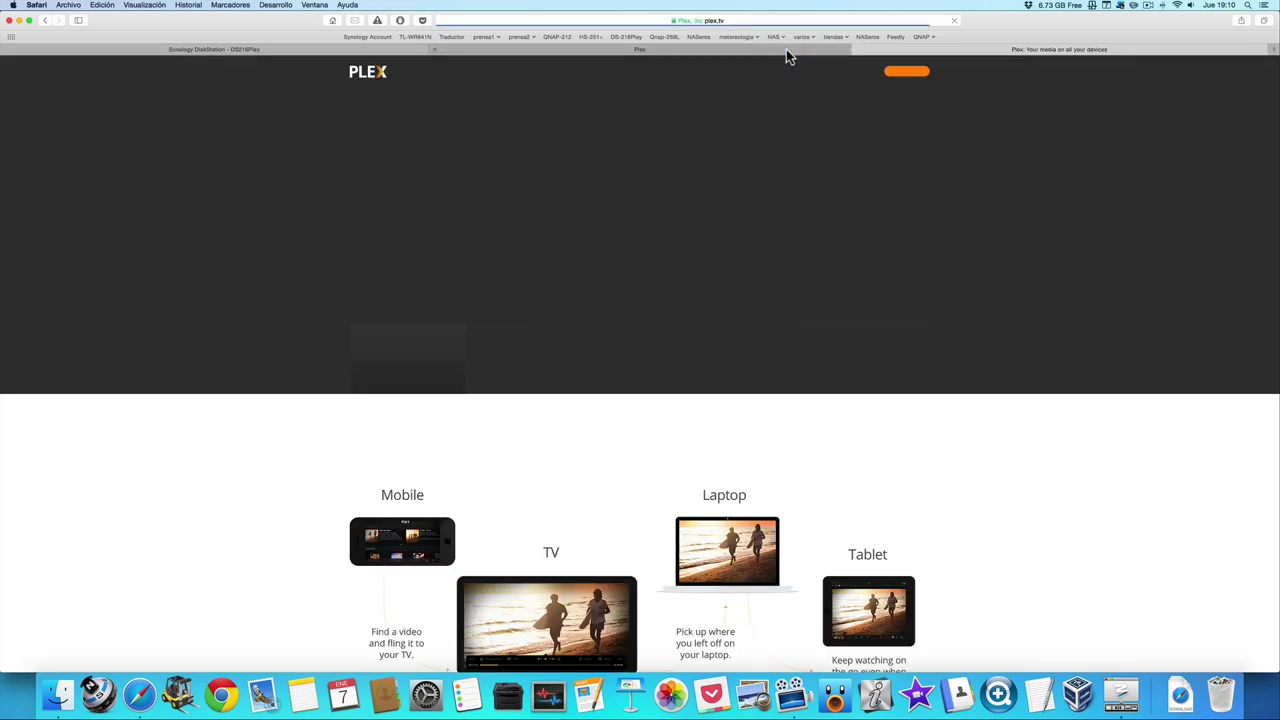
{"action": "left_click", "coordinate": [905, 71]}
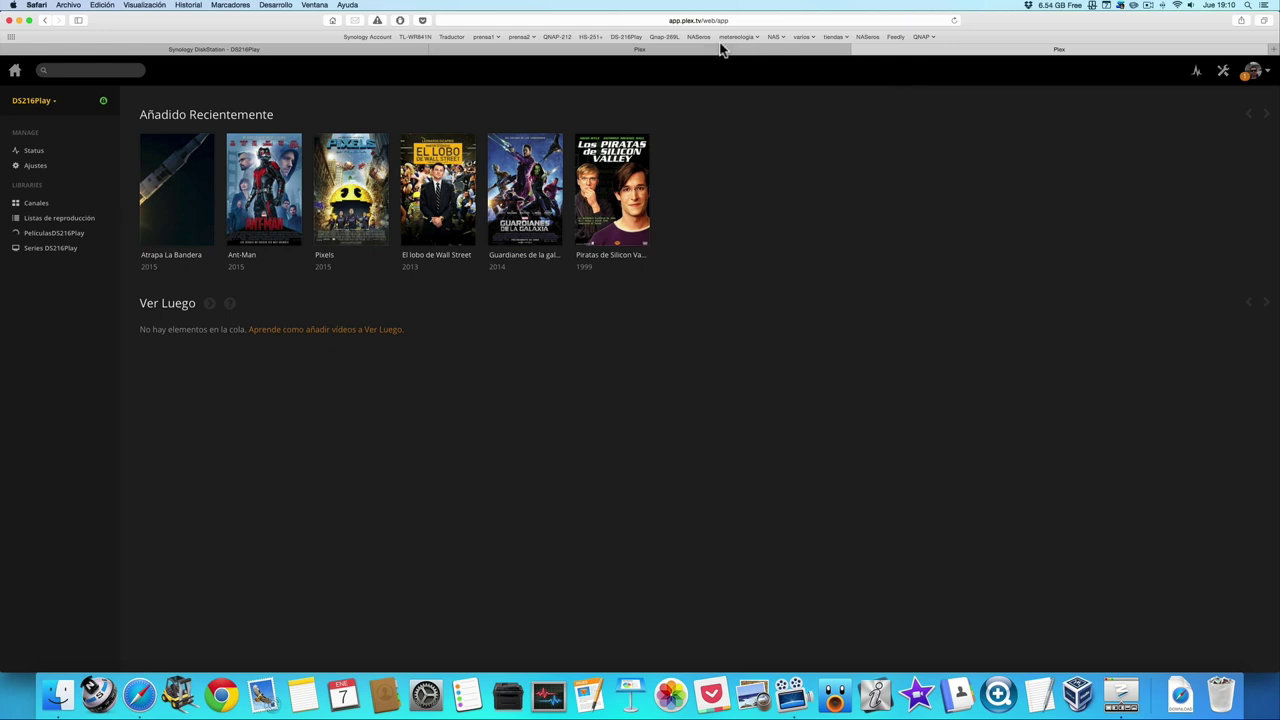
- Choose the DS216Play server from the account's server list, and minimize the browser window
{"action": "left_click", "coordinate": [55, 107]}
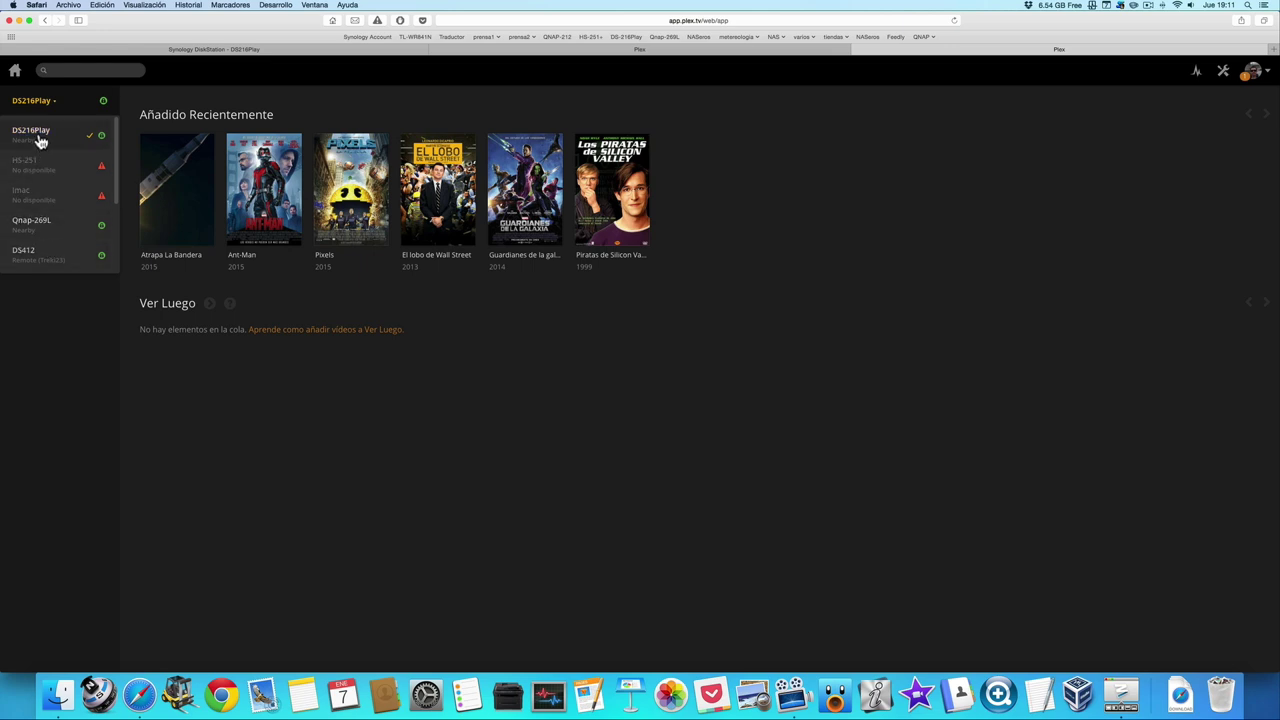
{"action": "left_click", "coordinate": [39, 144]}
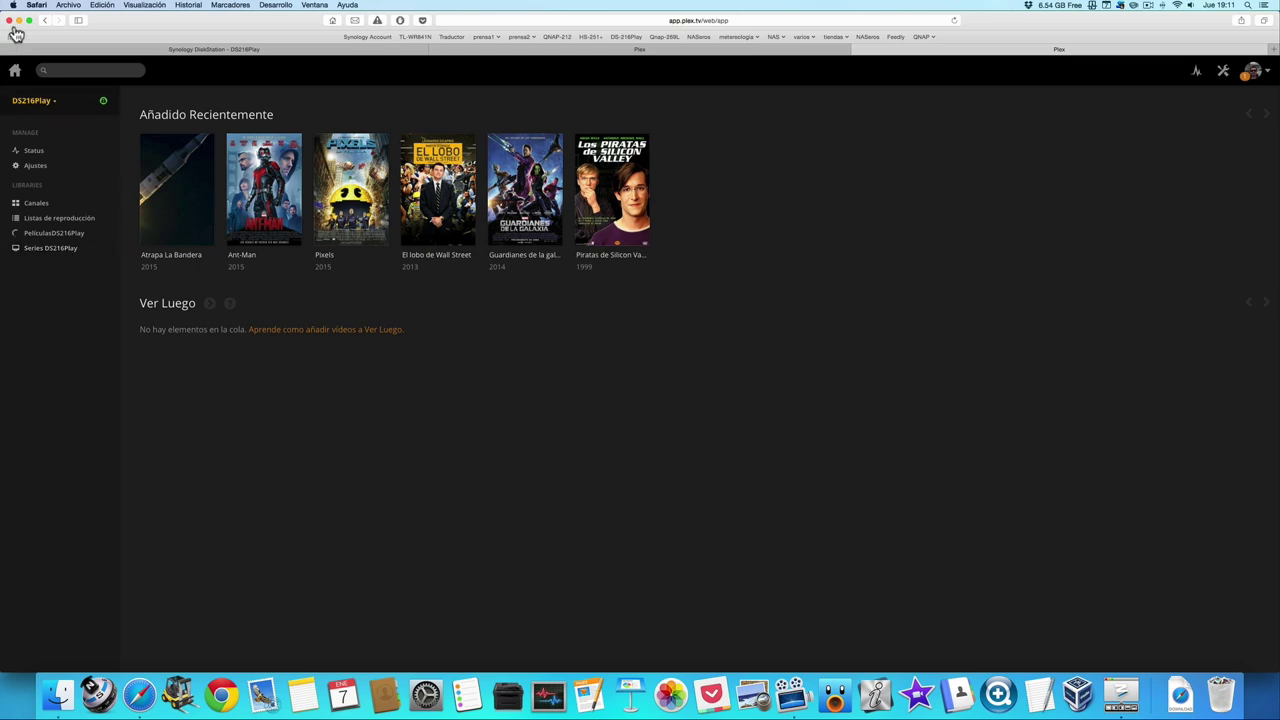
{"action": "left_click", "coordinate": [19, 21]}
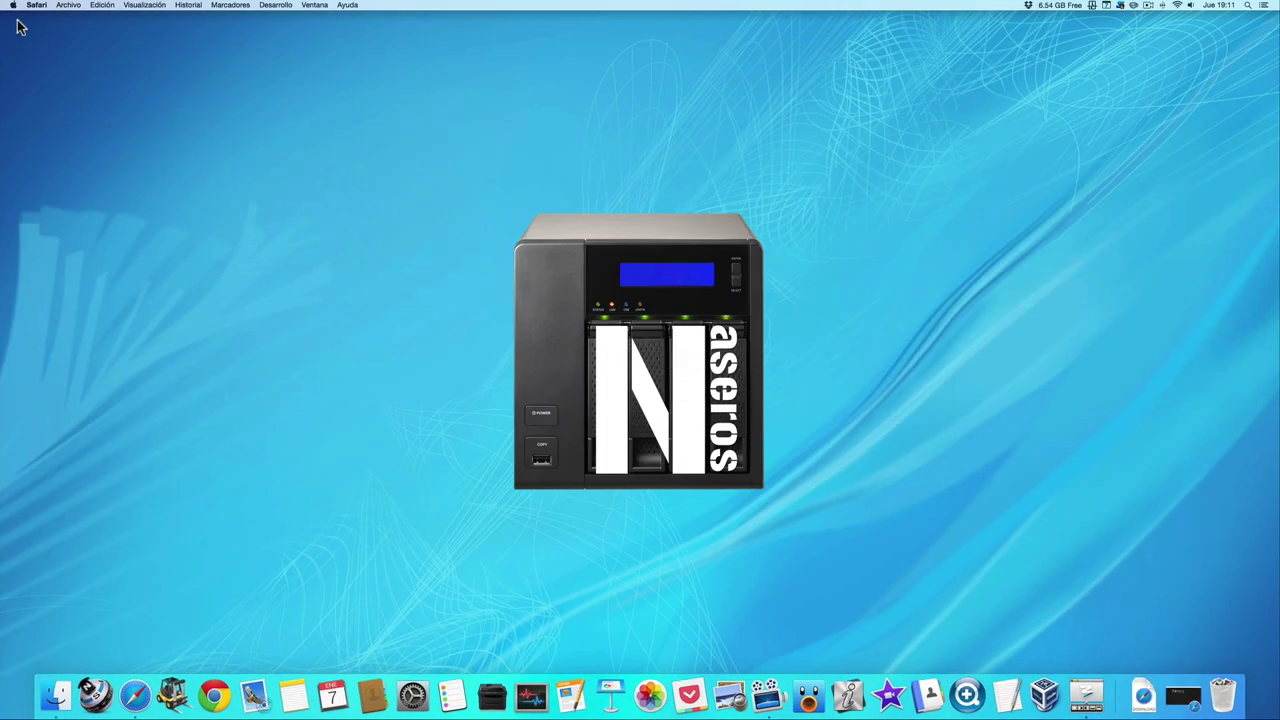